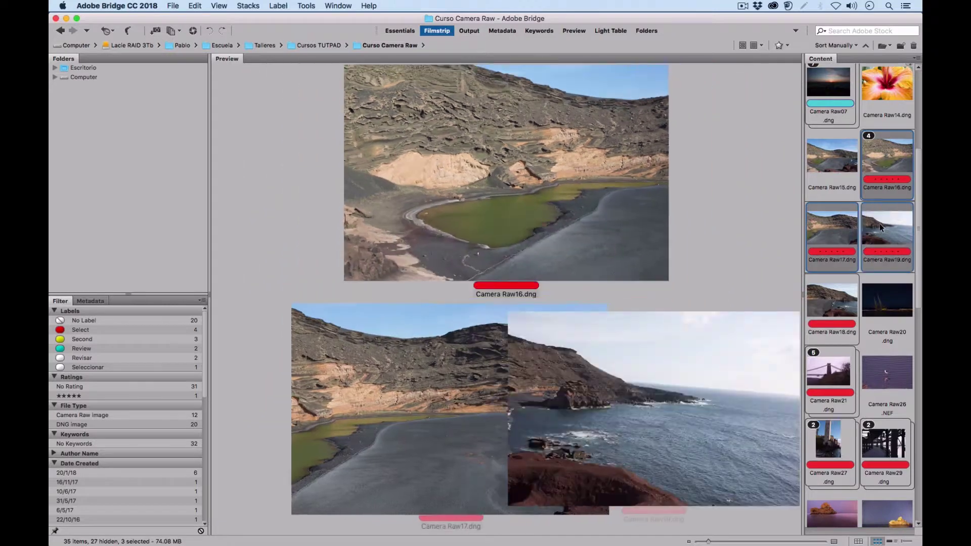
Add Camera Raw18, 30, 29, 27 and 28 to the selected photos, expanding their stacks, and open the whole selection in Camera Raw
{"action": "left_click", "coordinate": [830, 295], "text": "super"}
{"action": "left_click_drag", "start_coordinate": [917, 297], "coordinate": [920, 332]}
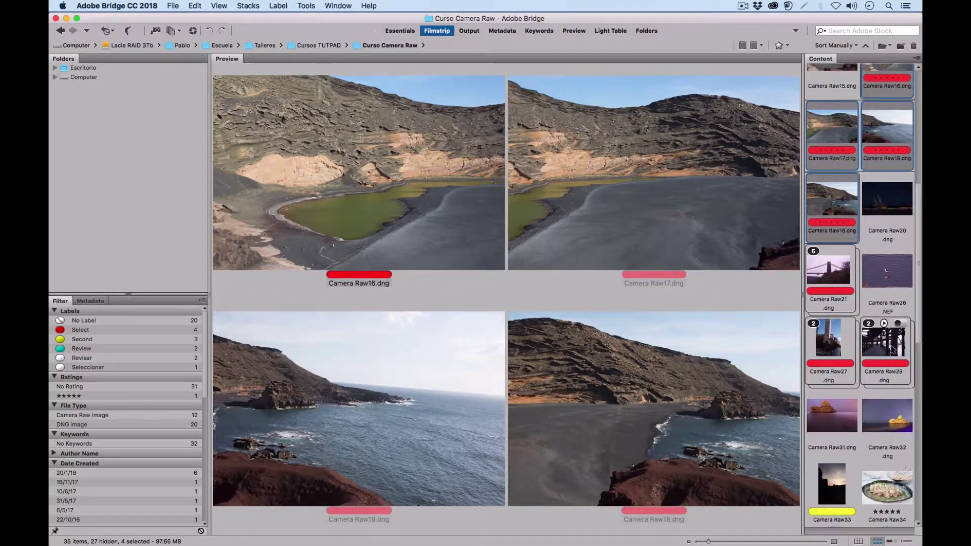
{"action": "left_click", "coordinate": [868, 323]}
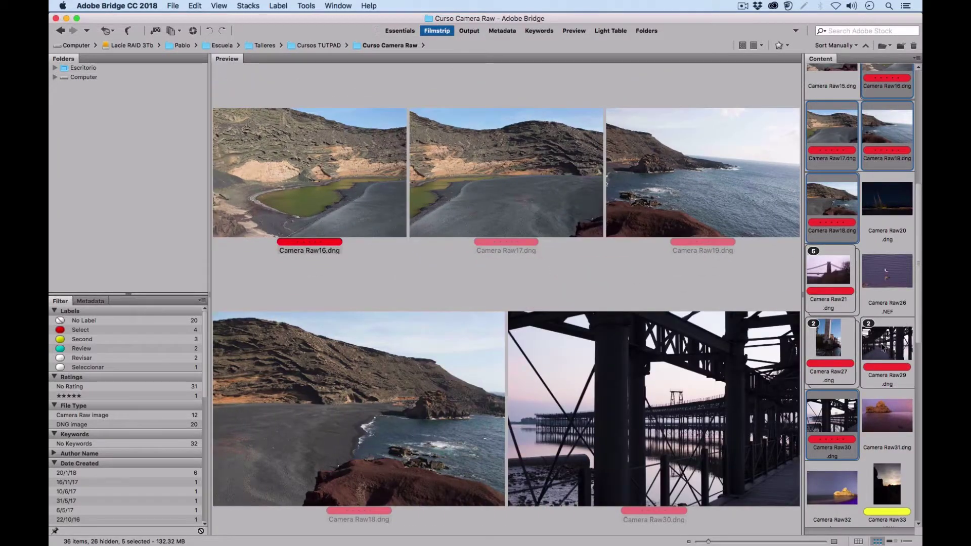
{"action": "left_click", "coordinate": [885, 348], "text": "super"}
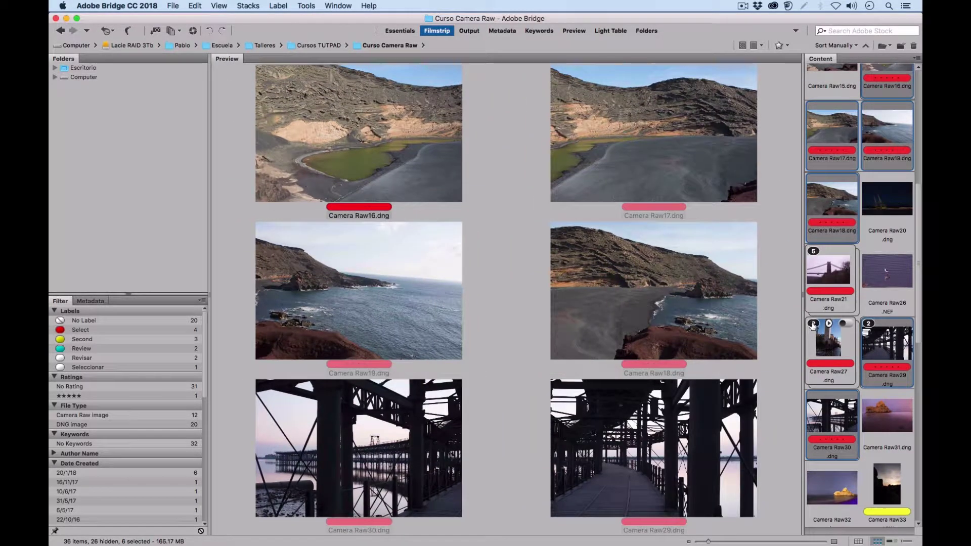
{"action": "left_click", "coordinate": [813, 325], "text": "super"}
{"action": "left_click", "coordinate": [827, 345], "text": "super"}
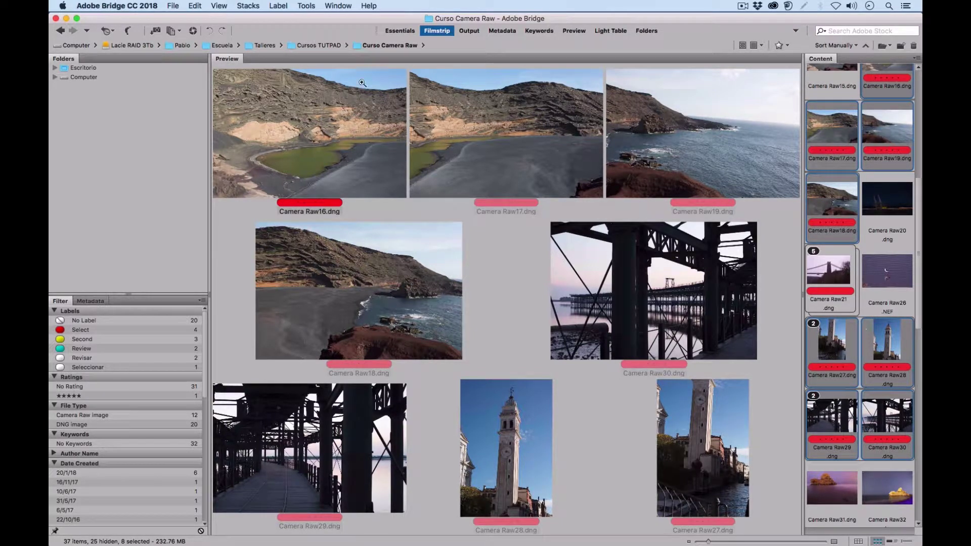
{"action": "left_click", "coordinate": [193, 32]}
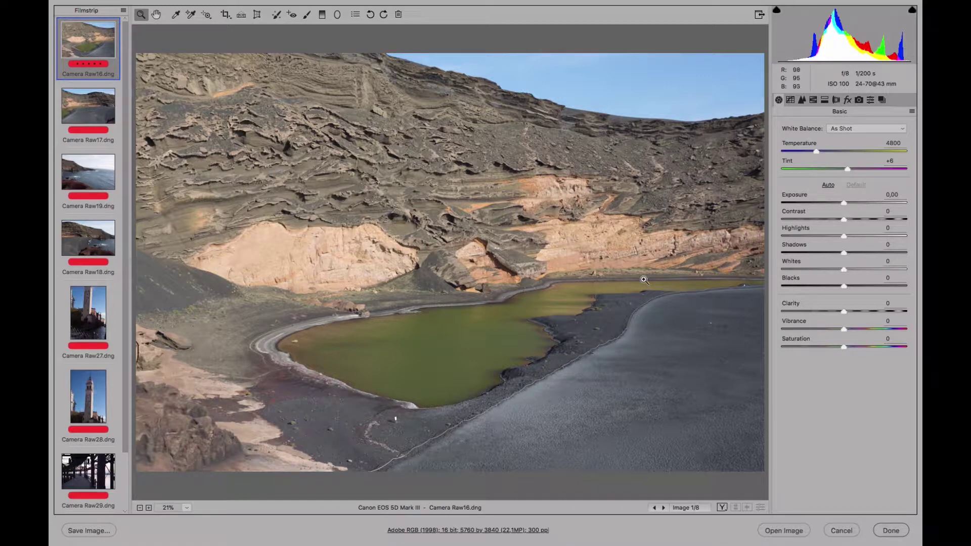
Review the opened photos one by one, from Camera Raw17.dng through Camera Raw30.dng
{"action": "left_click", "coordinate": [94, 115]}
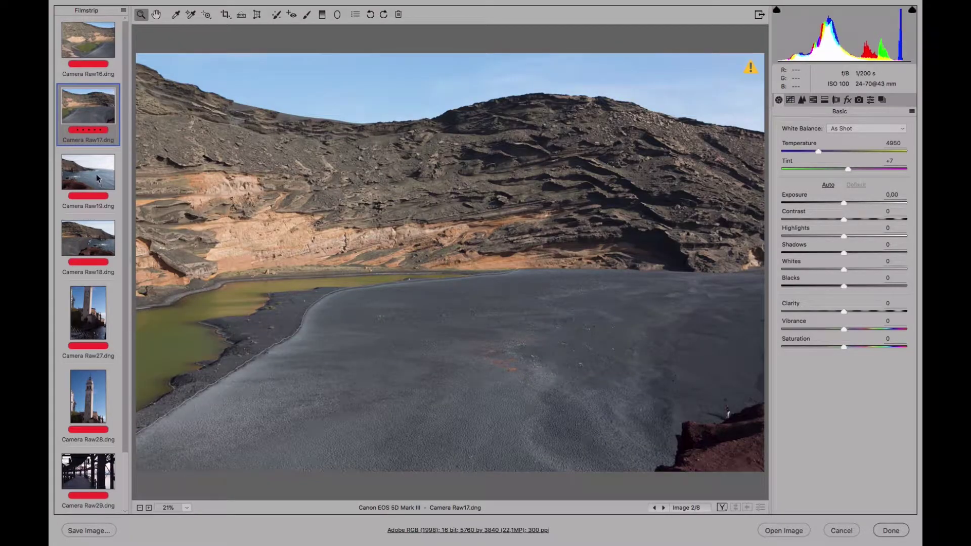
{"action": "left_click", "coordinate": [97, 177]}
{"action": "left_click", "coordinate": [95, 242]}
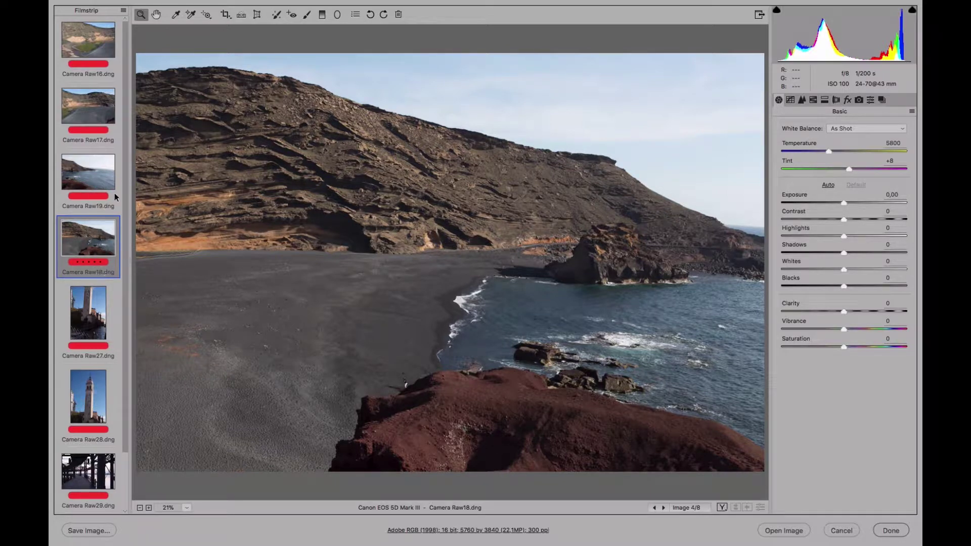
{"action": "left_click", "coordinate": [95, 316]}
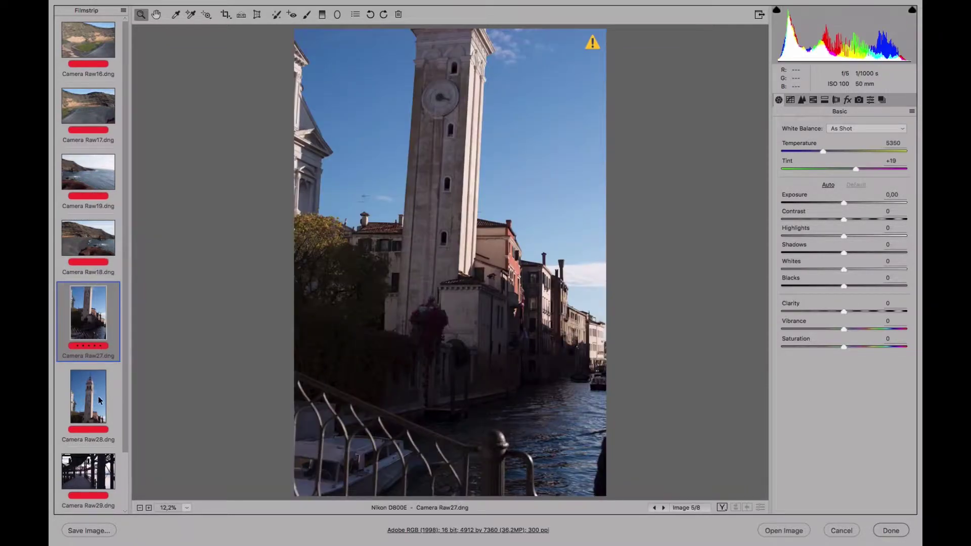
{"action": "left_click", "coordinate": [97, 396]}
{"action": "left_click", "coordinate": [95, 345]}
{"action": "left_click", "coordinate": [95, 390]}
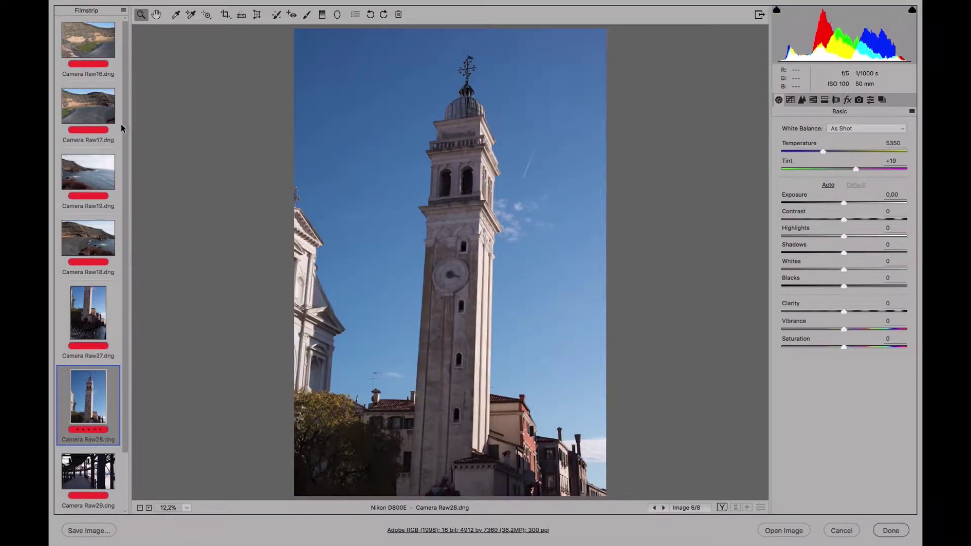
{"action": "left_click_drag", "start_coordinate": [121, 123], "coordinate": [126, 240]}
{"action": "left_click", "coordinate": [103, 399]}
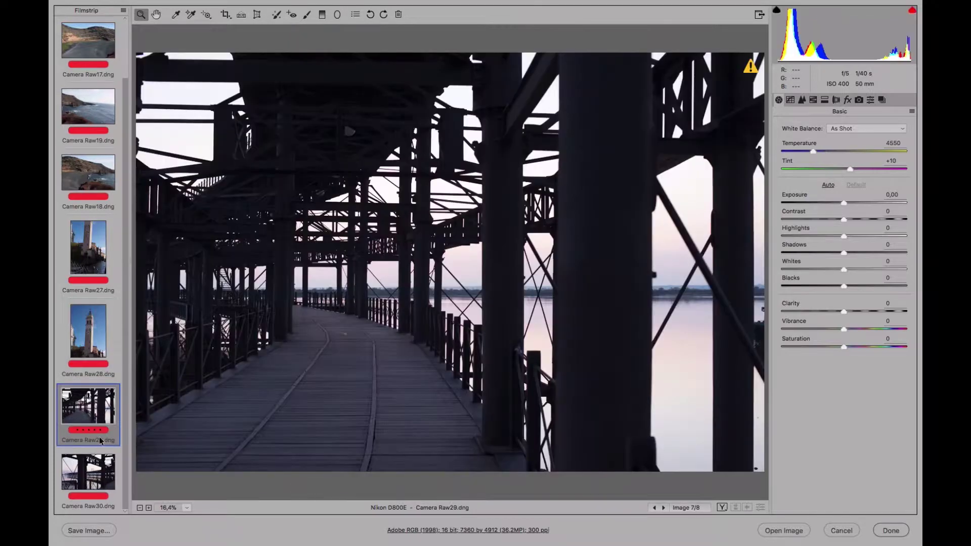
{"action": "left_click", "coordinate": [103, 475]}
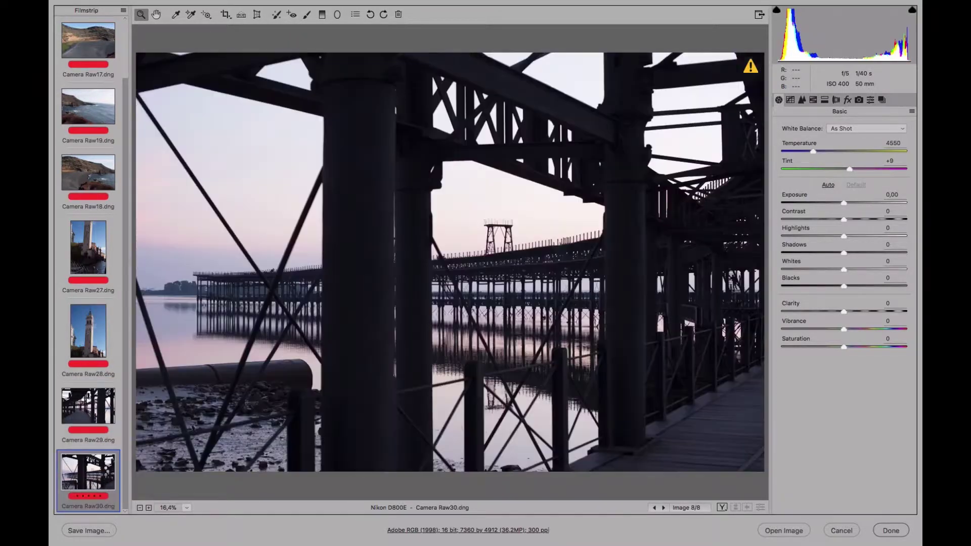
Compare the aperture, shutter speed and ISO within each panorama series, from Camera Raw29 and 30 back to Camera Raw17
{"action": "left_click", "coordinate": [104, 441]}
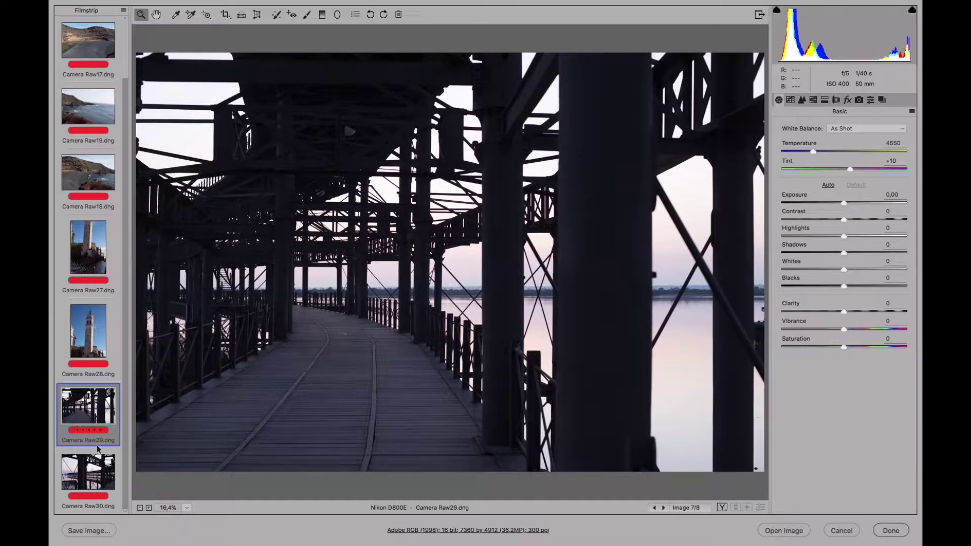
{"action": "left_click", "coordinate": [101, 476]}
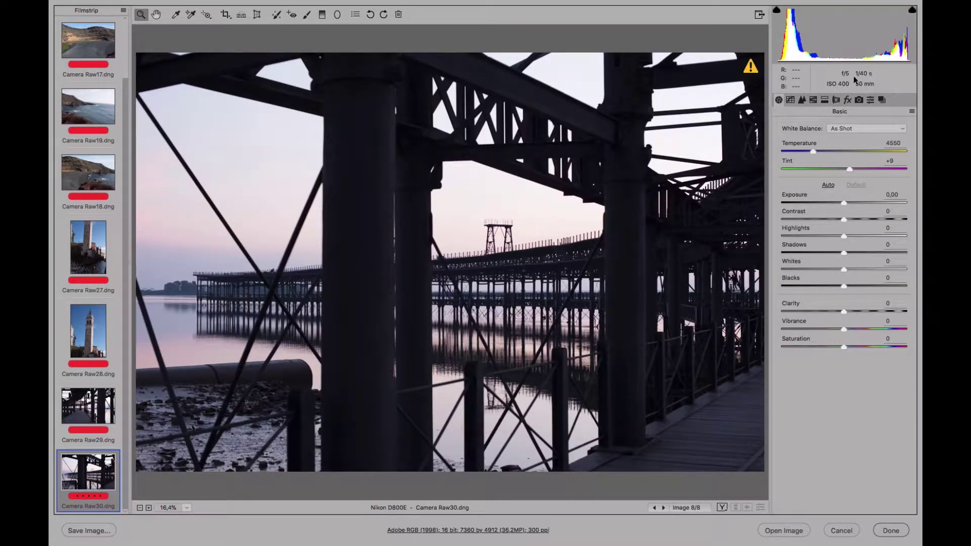
{"action": "left_click", "coordinate": [97, 251]}
{"action": "left_click", "coordinate": [86, 333]}
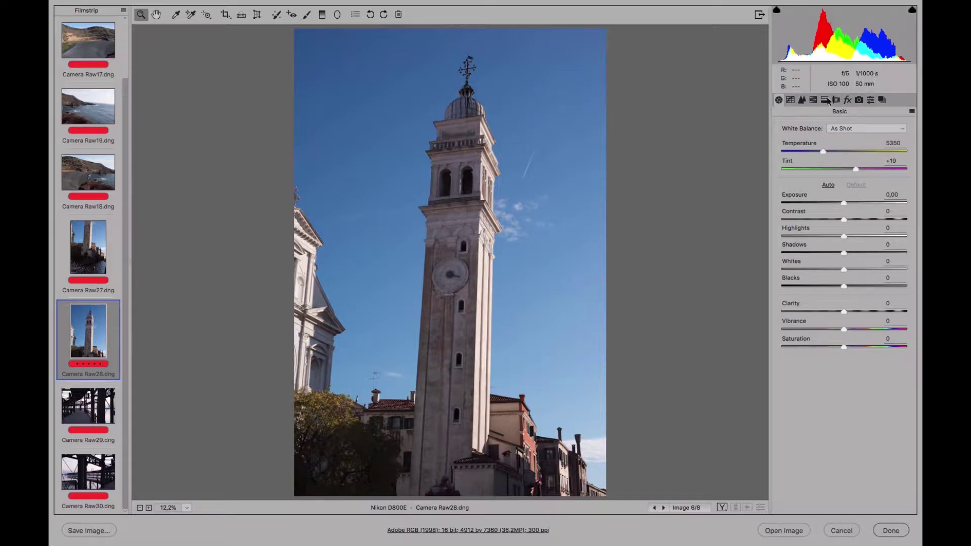
{"action": "key", "text": "Up"}
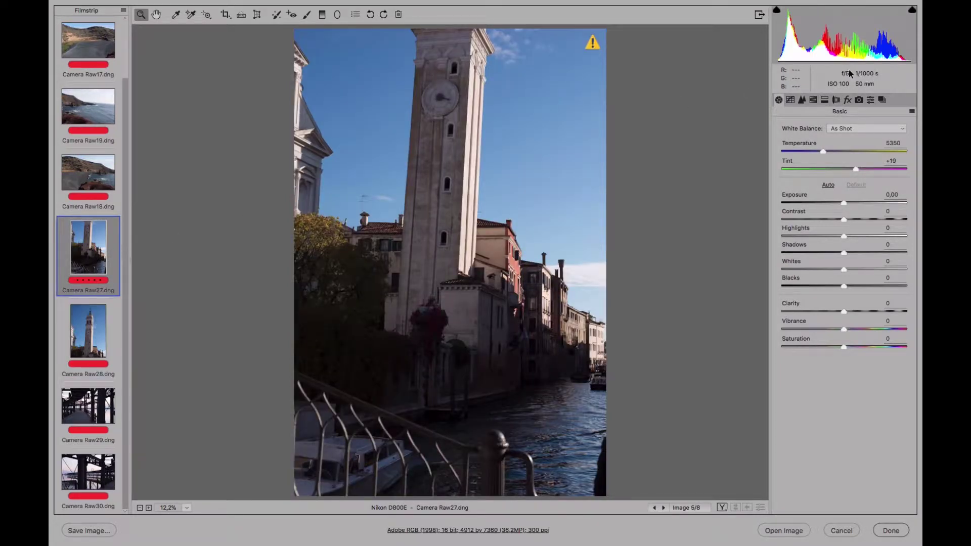
{"action": "left_click", "coordinate": [108, 159]}
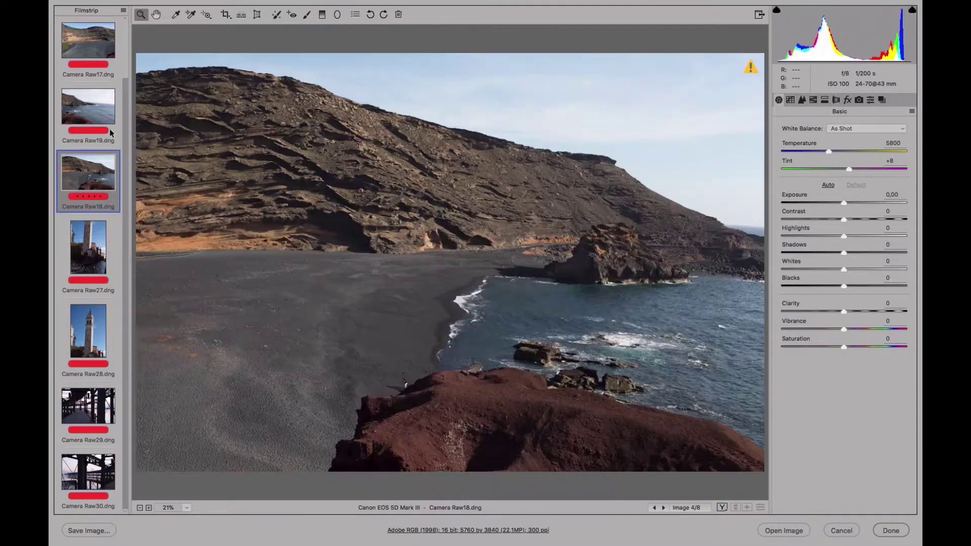
{"action": "left_click", "coordinate": [101, 105]}
{"action": "key", "text": "Up"}
{"action": "scroll", "coordinate": [125, 155], "scroll_direction": "up", "scroll_amount": 2}
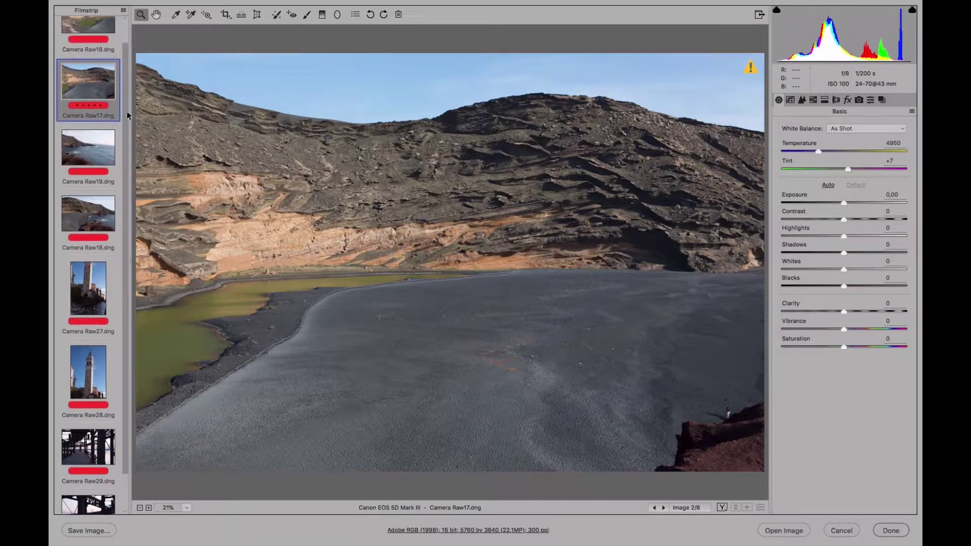
Select the four volcanic coast photos, Camera Raw16, 17, 19 and 18, and start Merge to Panorama, moving the preview dialog higher
{"action": "left_click", "coordinate": [101, 51]}
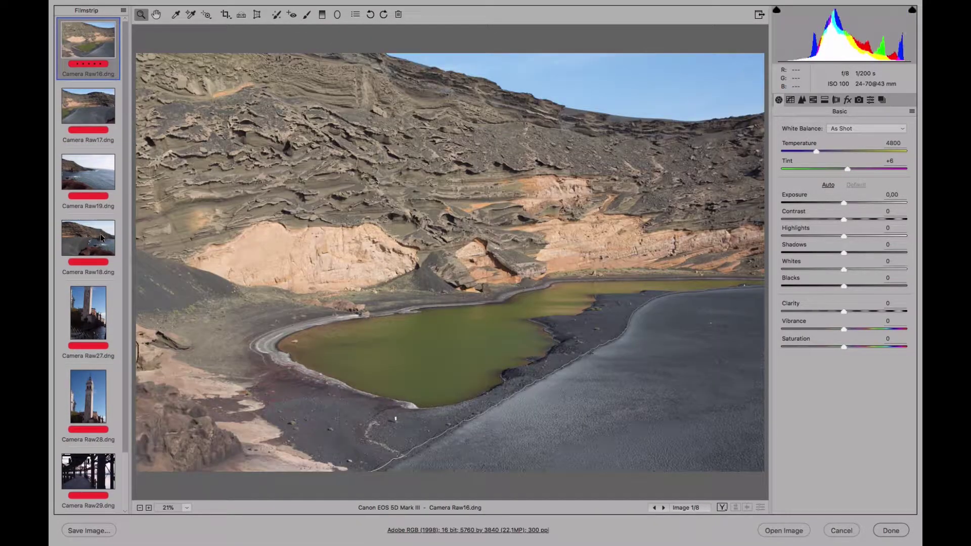
{"action": "left_click", "coordinate": [100, 236], "text": "shift"}
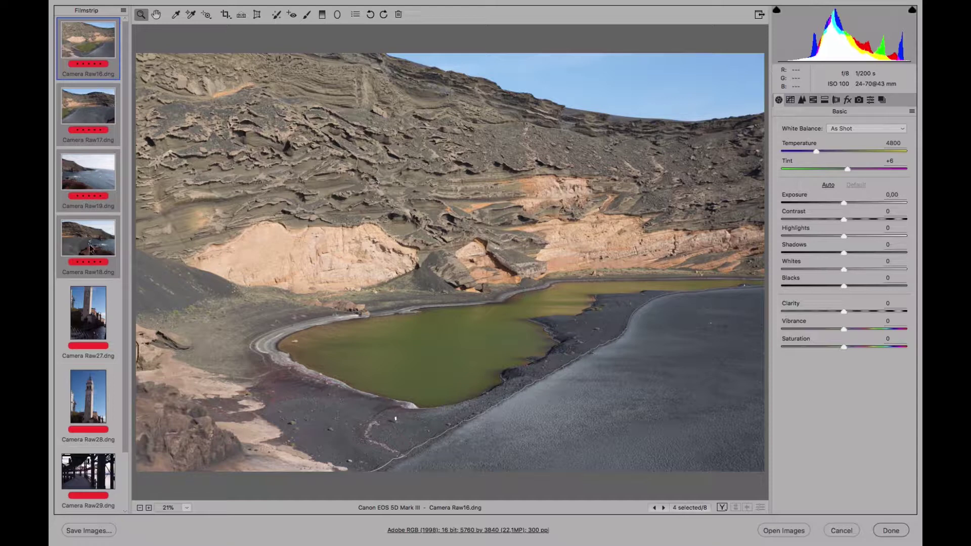
{"action": "left_click", "coordinate": [124, 10]}
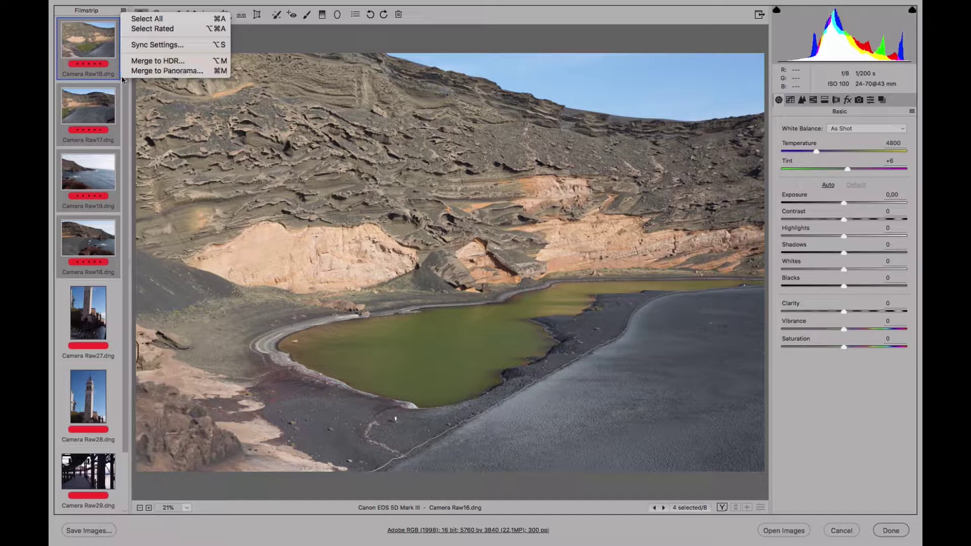
{"action": "left_click", "coordinate": [168, 72]}
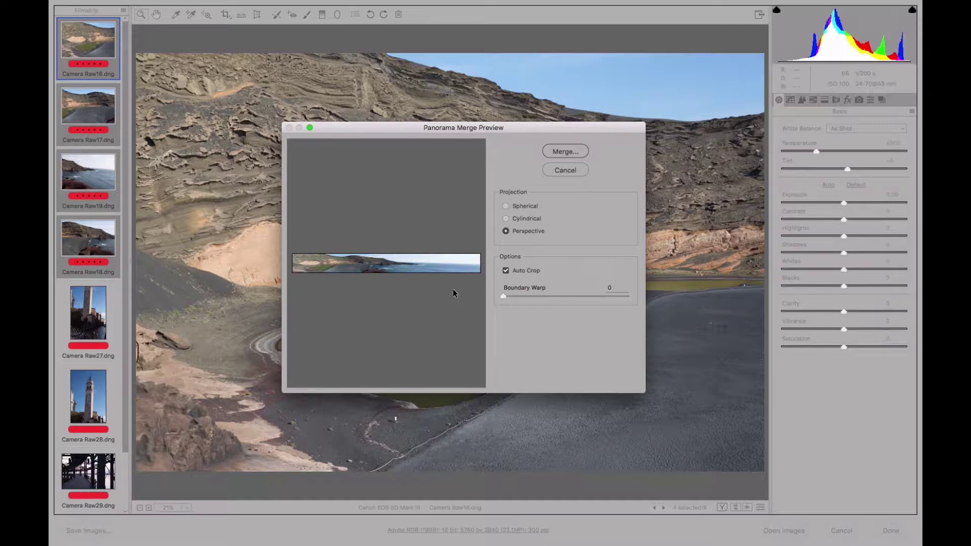
{"action": "left_click_drag", "start_coordinate": [520, 125], "coordinate": [501, 71]}
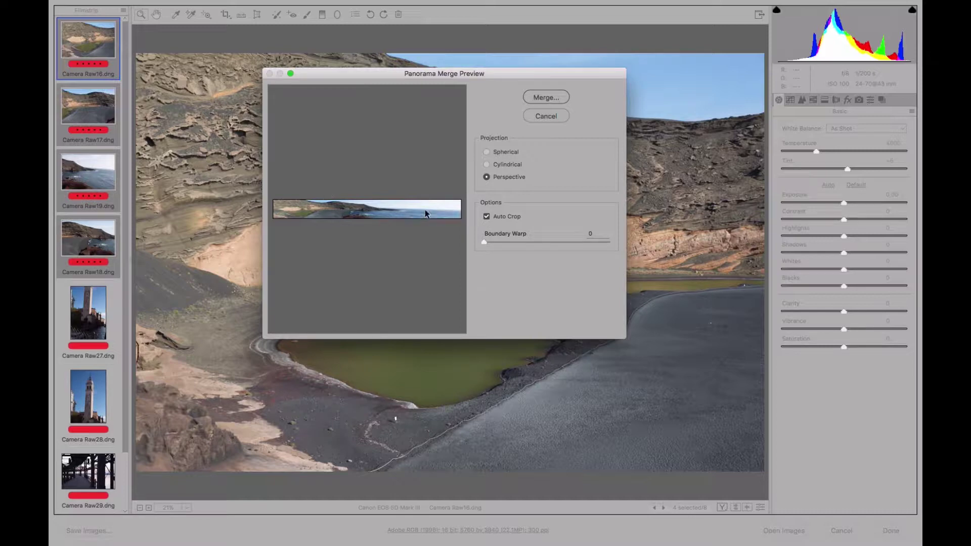
Turn off Auto Crop and compare the Spherical, Cylindrical and Perspective projections, settling on Spherical
{"action": "left_click", "coordinate": [486, 217]}
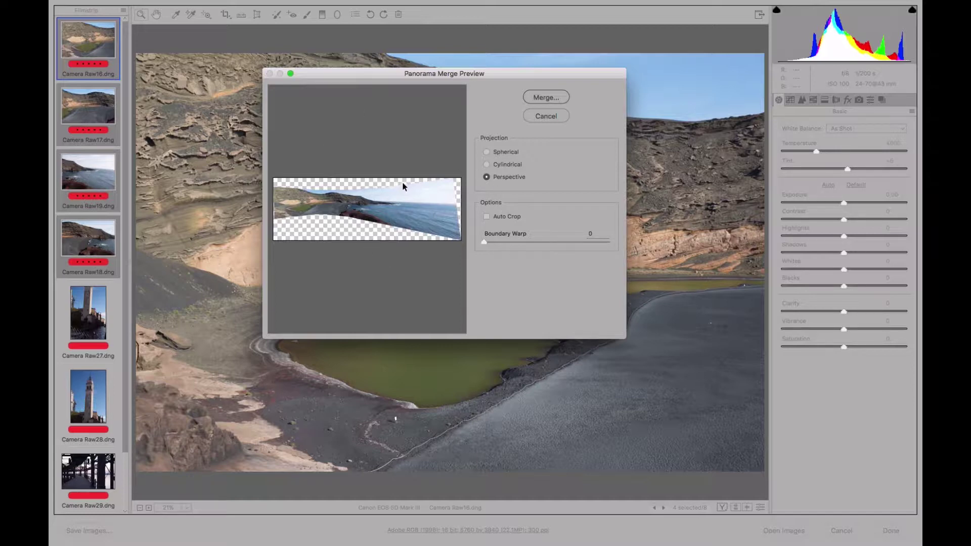
{"action": "left_click", "coordinate": [486, 152]}
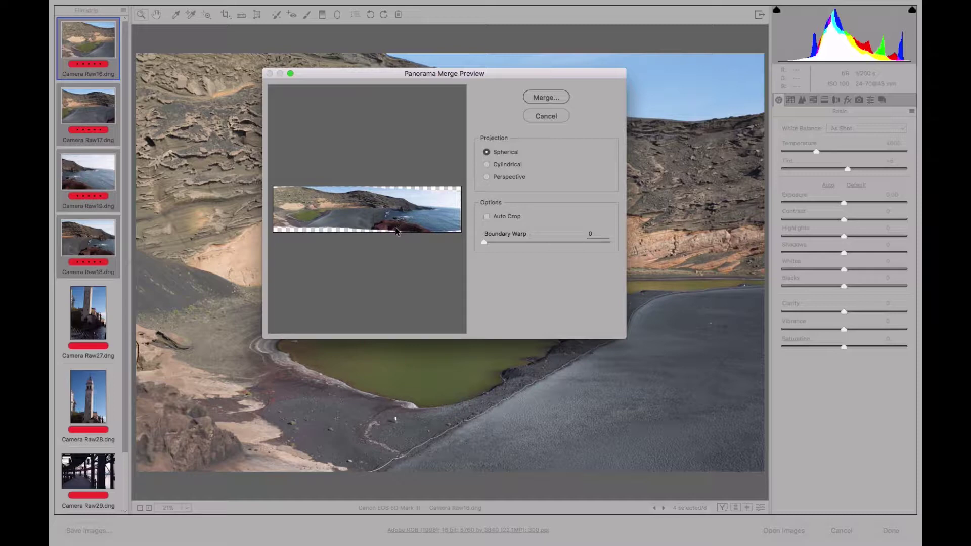
{"action": "left_click", "coordinate": [487, 164]}
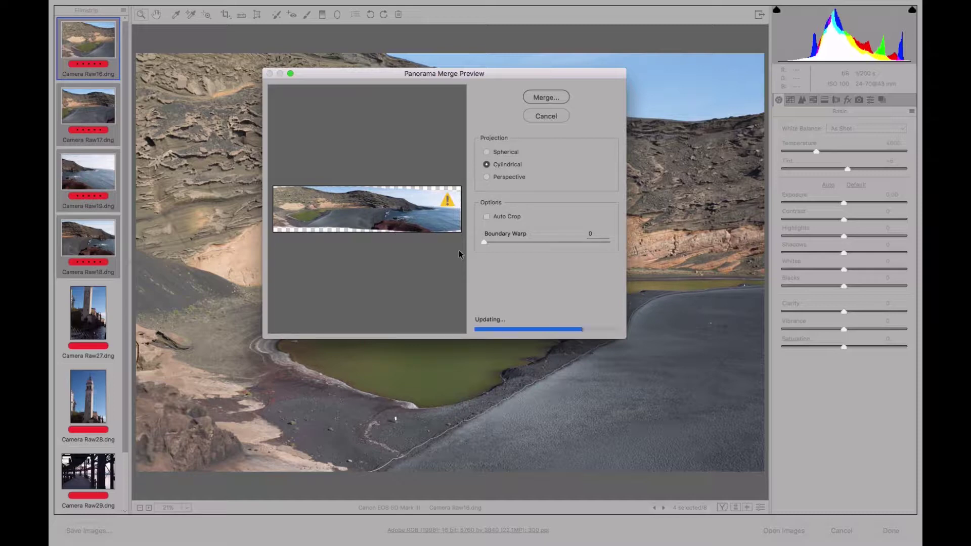
{"action": "left_click", "coordinate": [486, 177]}
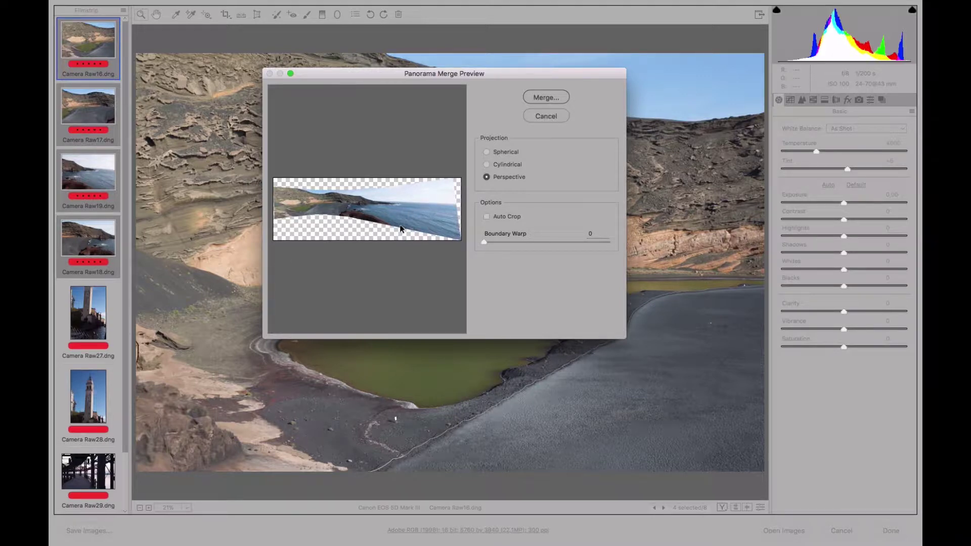
{"action": "left_click", "coordinate": [488, 152]}
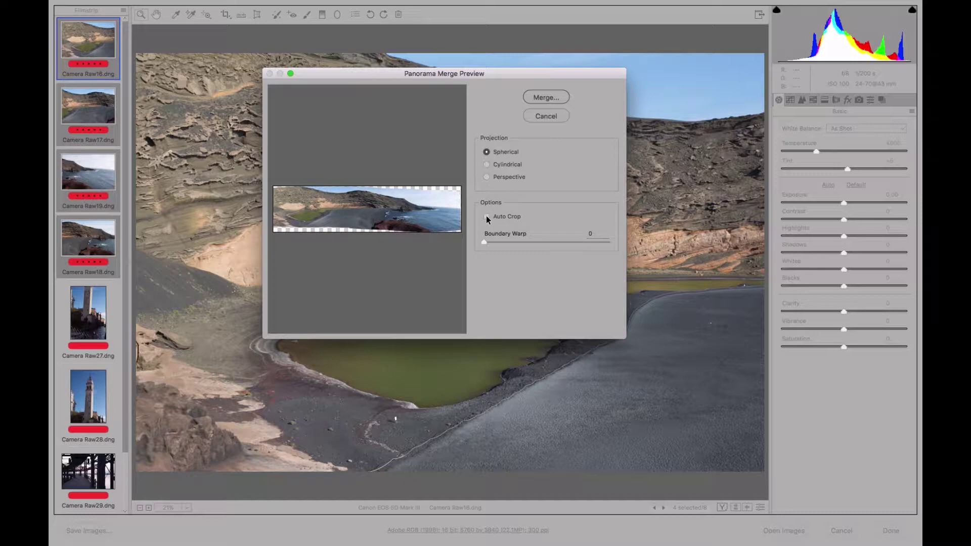
Preview Auto Crop but leave it off, and merge the panorama as Camera Raw16-Pano.dng in the Curso Camera Raw folder
{"action": "left_click", "coordinate": [487, 217]}
{"action": "left_click", "coordinate": [486, 217]}
{"action": "left_click", "coordinate": [486, 217]}
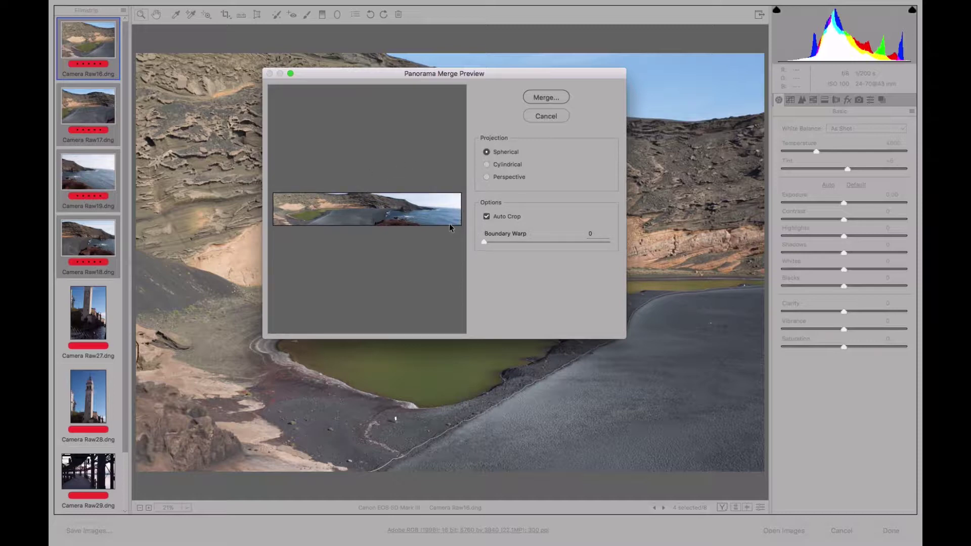
{"action": "left_click", "coordinate": [486, 217]}
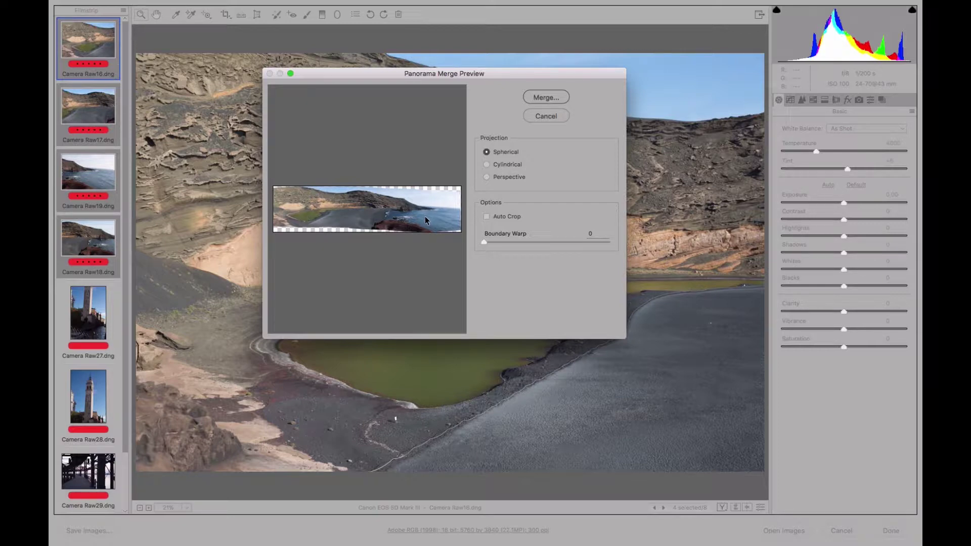
{"action": "left_click", "coordinate": [551, 98]}
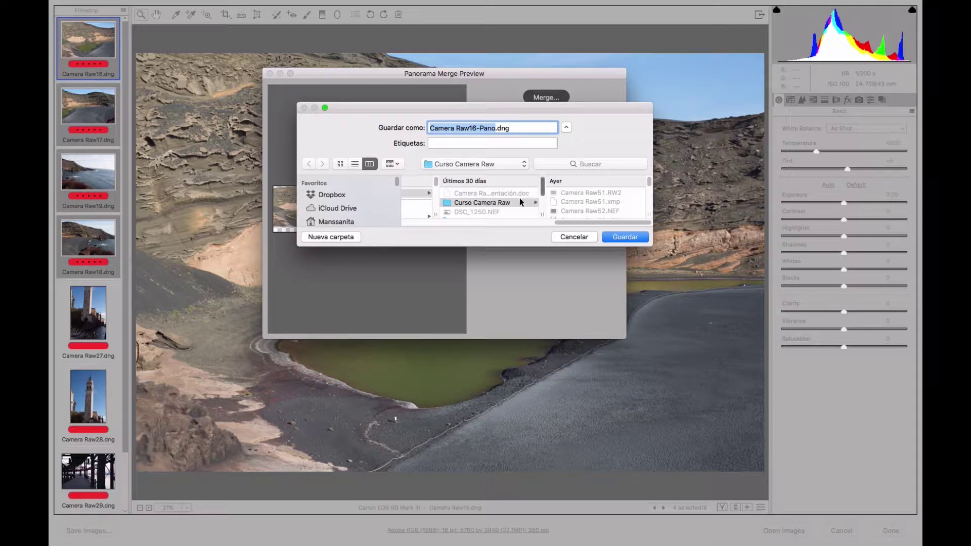
{"action": "left_click", "coordinate": [625, 236]}
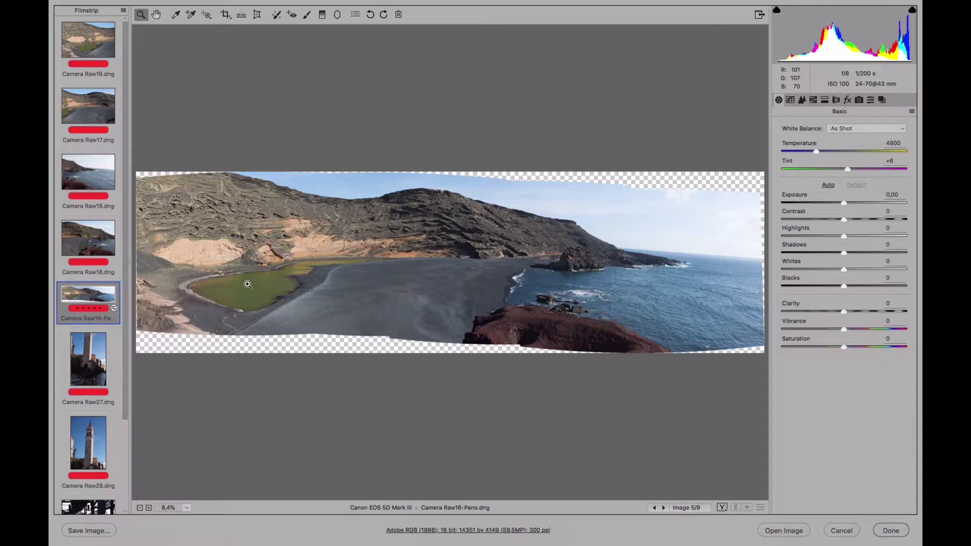
Draw a Normal-ratio crop, constrained to the image, across most of Camera Raw16-Pano.dng, about 12722 by 3255 px
{"action": "left_click", "coordinate": [225, 16]}
{"action": "left_click", "coordinate": [225, 17]}
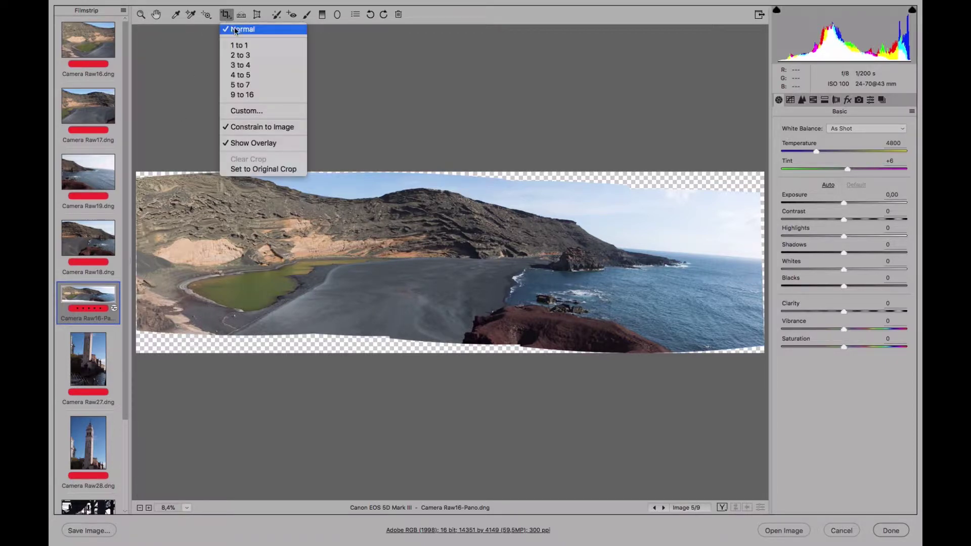
{"action": "left_click", "coordinate": [241, 31]}
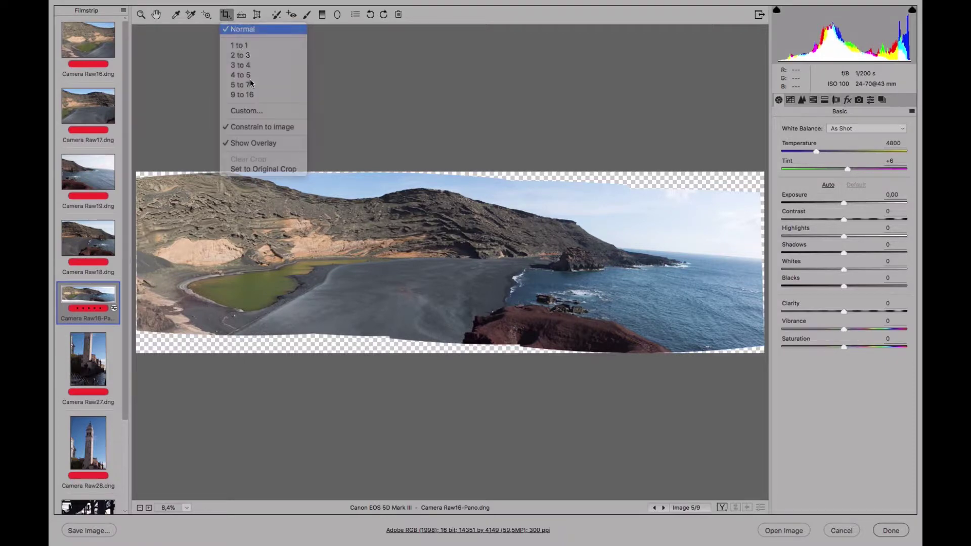
{"action": "left_click", "coordinate": [225, 17]}
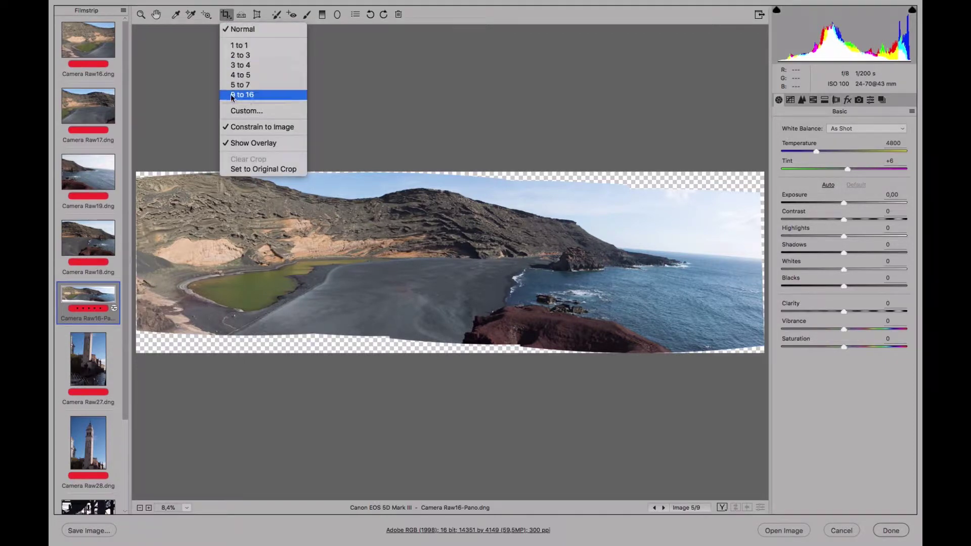
{"action": "left_click", "coordinate": [242, 30]}
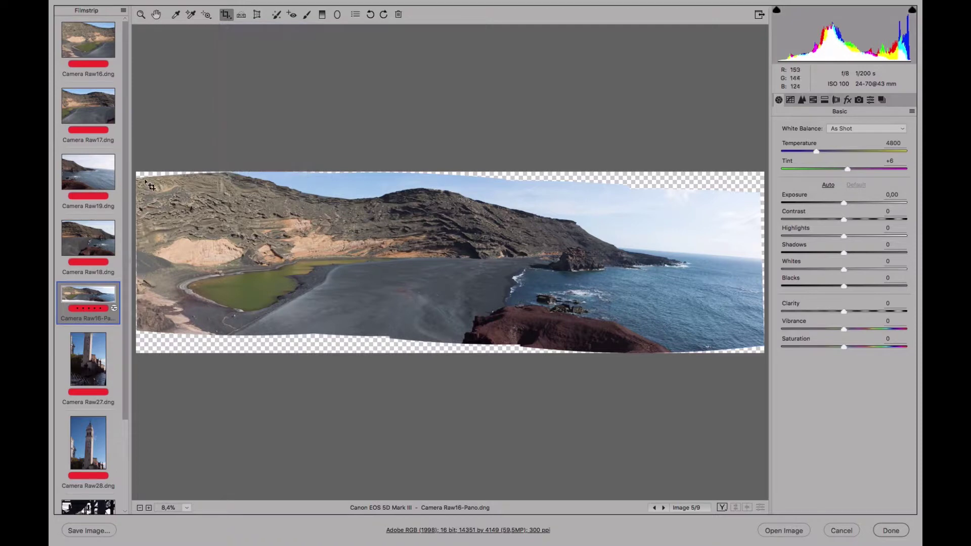
{"action": "left_click_drag", "start_coordinate": [139, 180], "coordinate": [764, 346]}
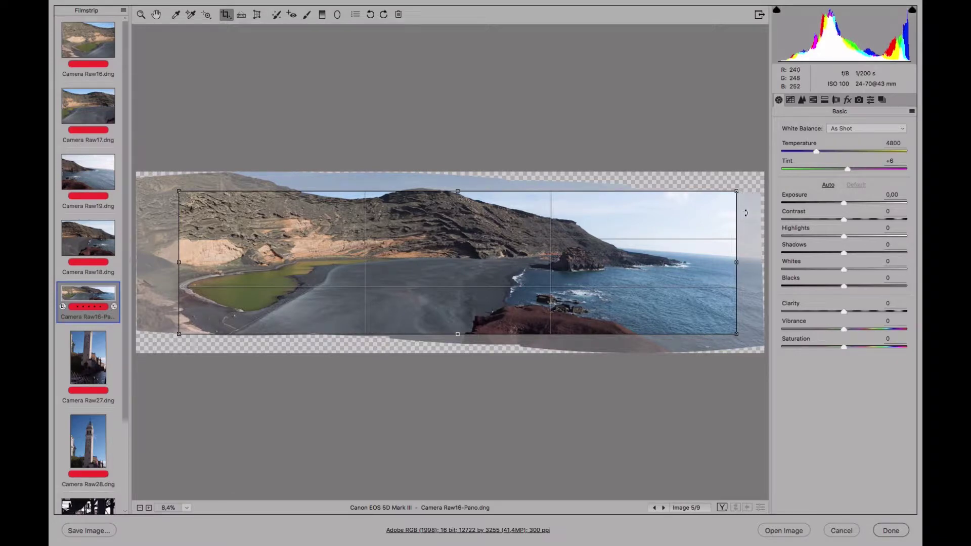
Rotate the crop slightly clockwise, extend its edges to about 14006 by 3470 px without including transparent areas, and apply it
{"action": "left_click_drag", "start_coordinate": [746, 213], "coordinate": [745, 217]}
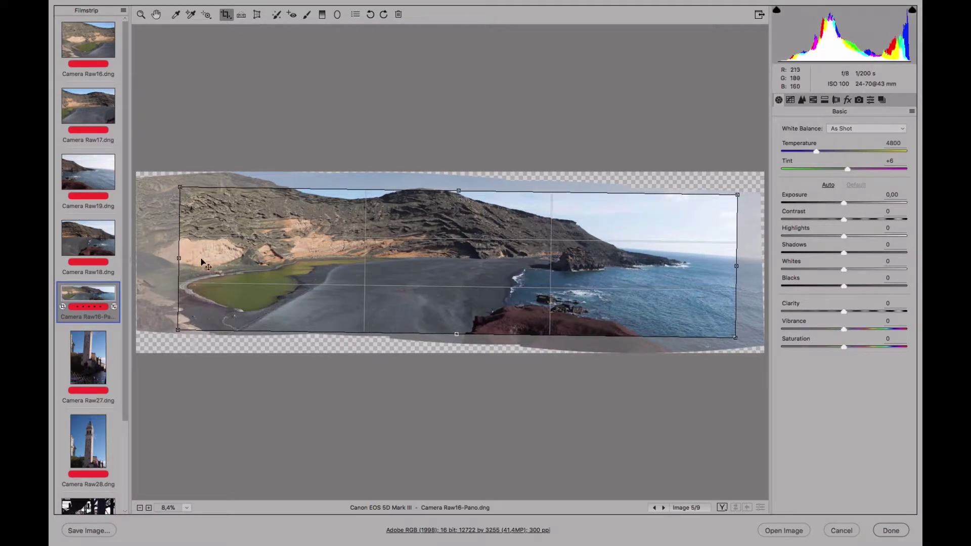
{"action": "left_click_drag", "start_coordinate": [181, 258], "coordinate": [140, 257]}
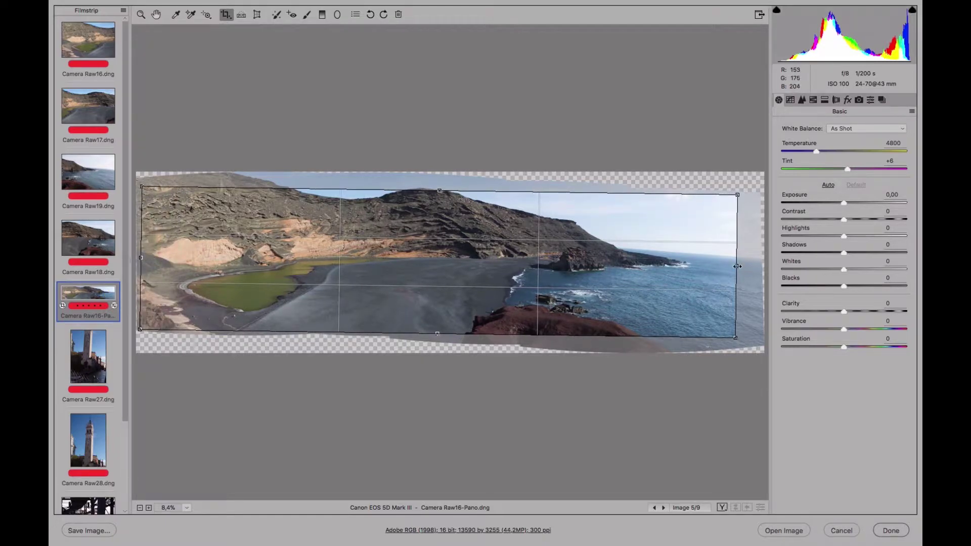
{"action": "left_click_drag", "start_coordinate": [737, 267], "coordinate": [757, 266]}
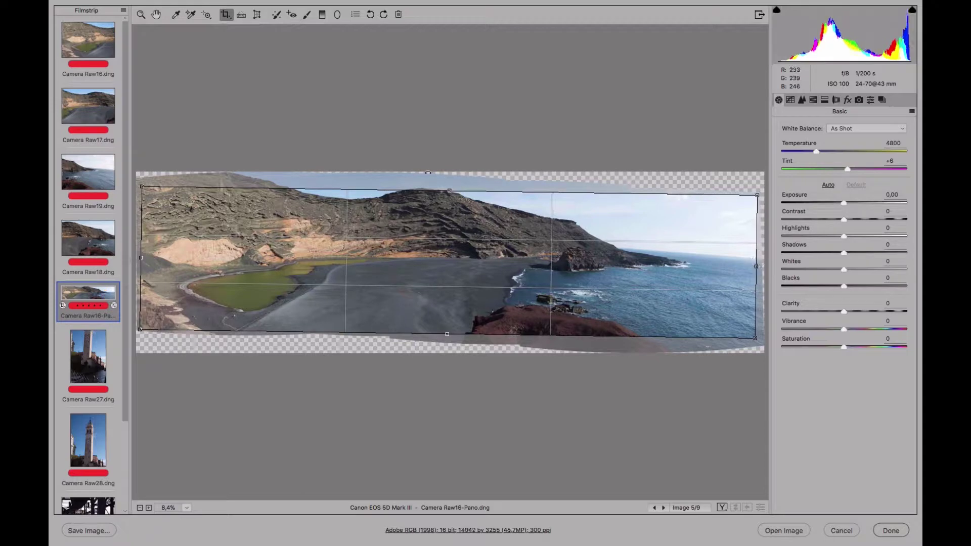
{"action": "left_click_drag", "start_coordinate": [449, 190], "coordinate": [449, 187]}
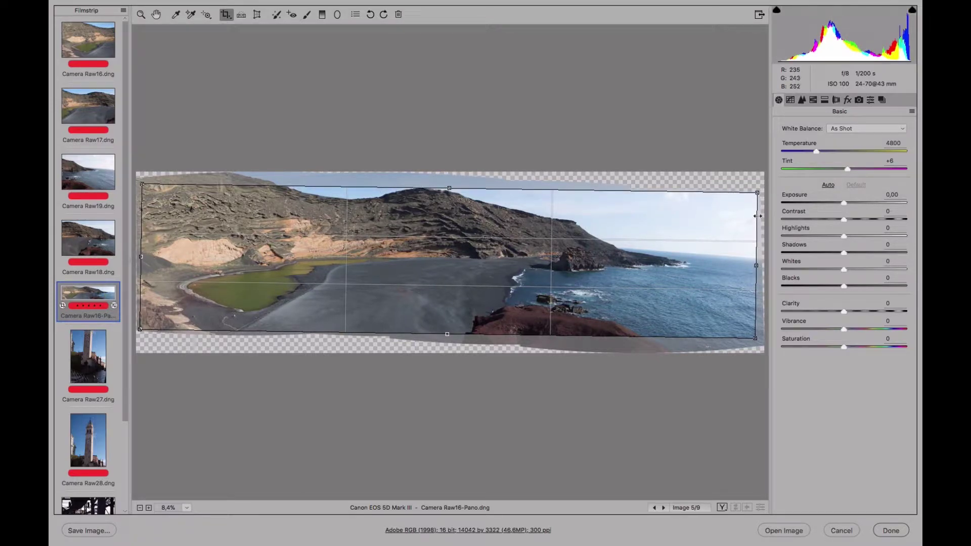
{"action": "left_click_drag", "start_coordinate": [755, 265], "coordinate": [746, 265]}
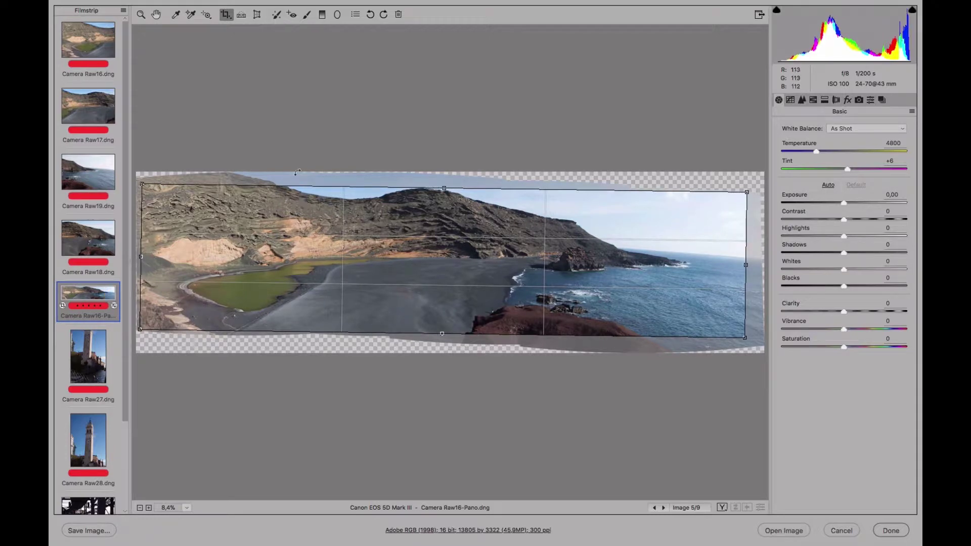
{"action": "left_click_drag", "start_coordinate": [322, 174], "coordinate": [324, 178]}
{"action": "left_click_drag", "start_coordinate": [445, 188], "coordinate": [445, 184]}
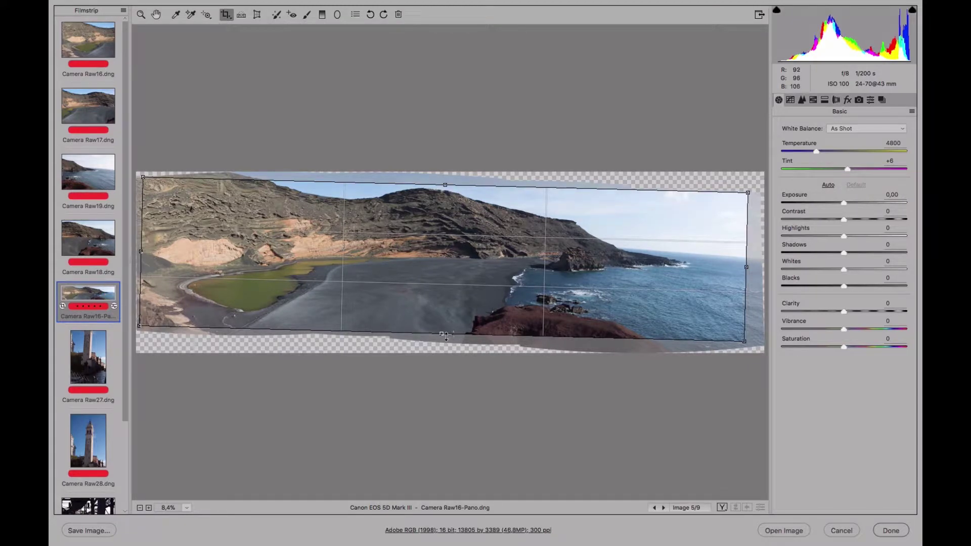
{"action": "left_click_drag", "start_coordinate": [446, 336], "coordinate": [440, 338]}
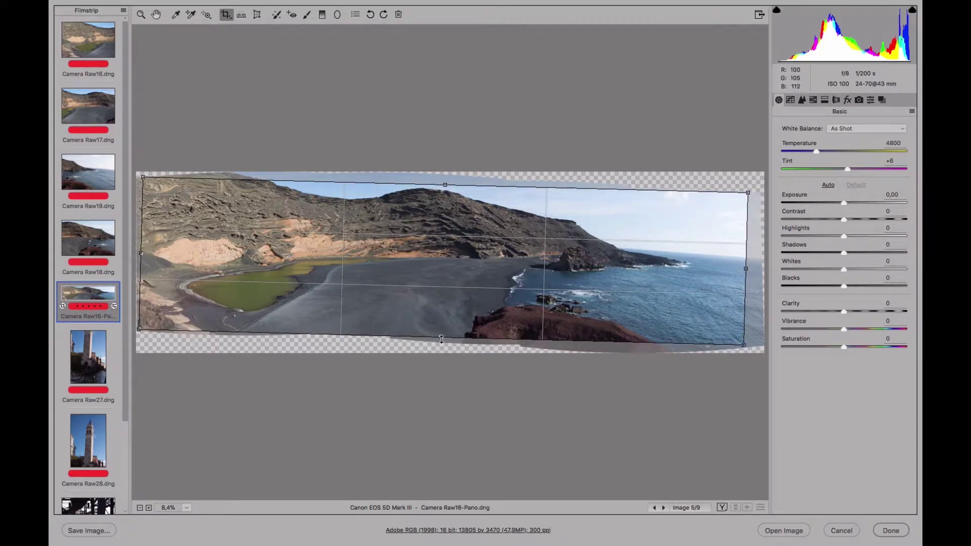
{"action": "left_click_drag", "start_coordinate": [746, 269], "coordinate": [756, 269]}
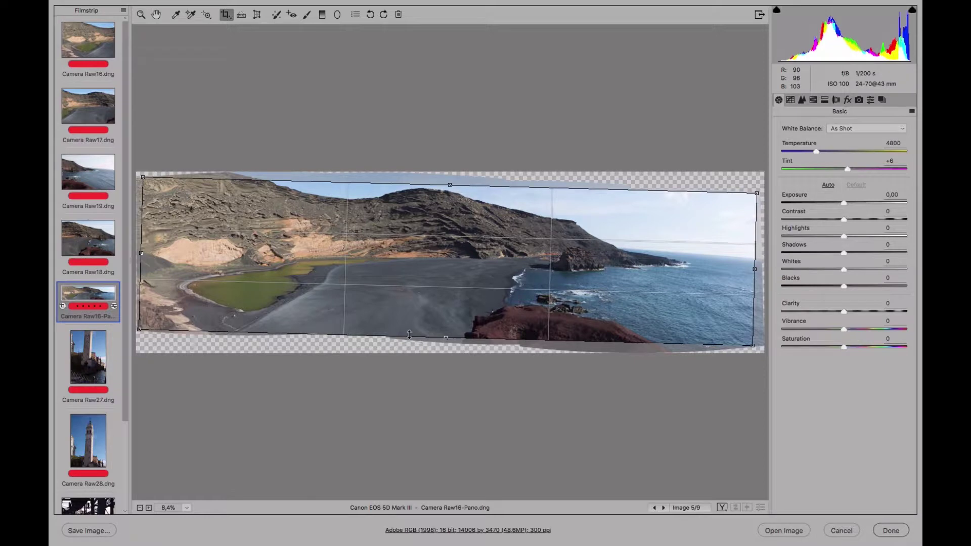
{"action": "key", "text": "Return"}
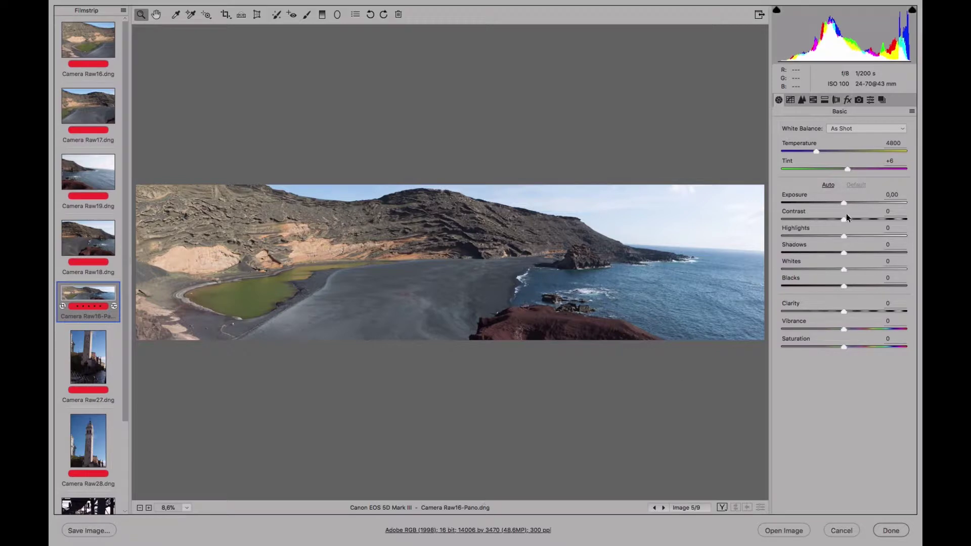
Set the panorama's Contrast to +28, Highlights to -31, Clarity to +19 and Temperature to 5400
{"action": "mouse_move", "coordinate": [826, 219]}
{"action": "left_mouse_down"}
{"action": "mouse_move", "coordinate": [866, 217]}
{"action": "mouse_move", "coordinate": [824, 236]}
{"action": "left_mouse_up"}
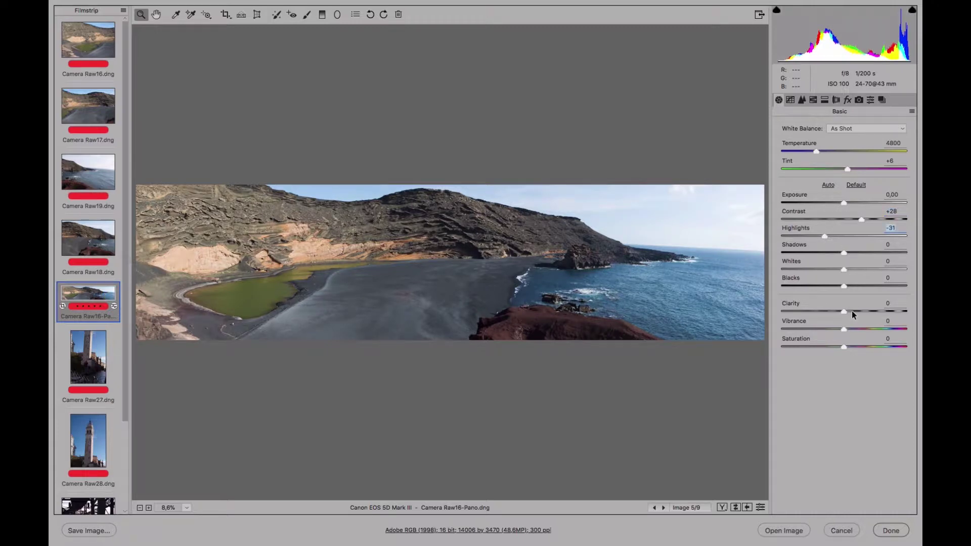
{"action": "left_click_drag", "start_coordinate": [851, 310], "coordinate": [854, 308]}
{"action": "left_click", "coordinate": [823, 152]}
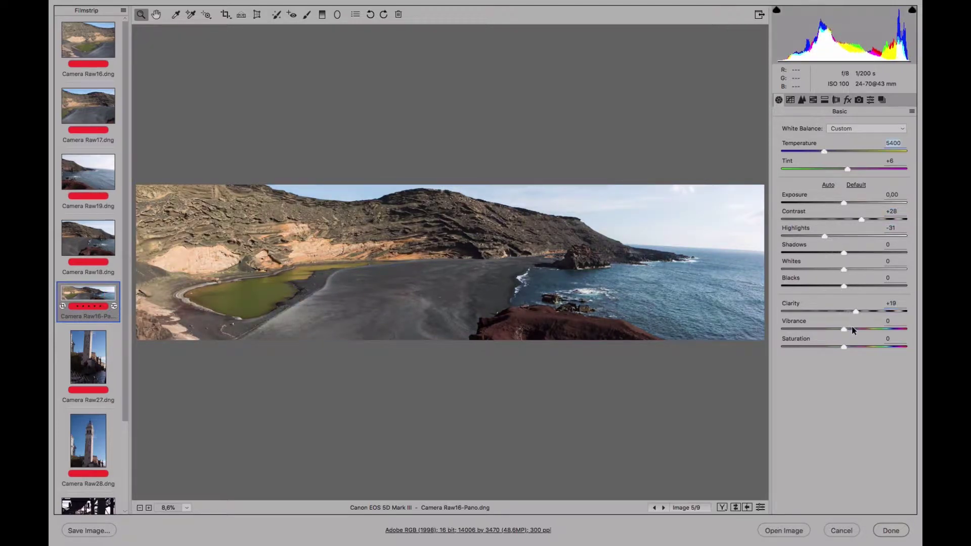
Set the panorama's Vibrance to +21 and Blacks to -14, and reset Highlights to 0
{"action": "left_click_drag", "start_coordinate": [851, 328], "coordinate": [859, 329]}
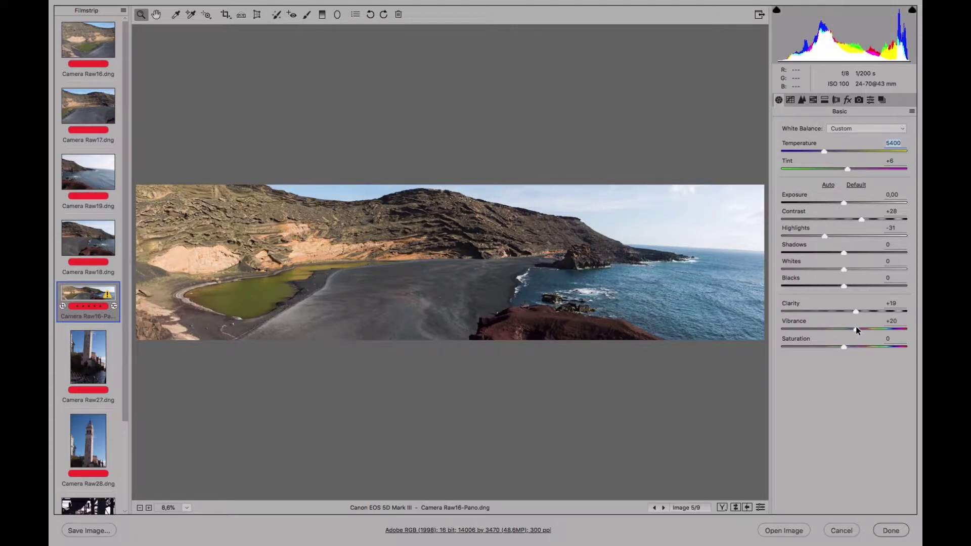
{"action": "left_click", "coordinate": [856, 328]}
{"action": "left_click_drag", "start_coordinate": [841, 286], "coordinate": [836, 288]}
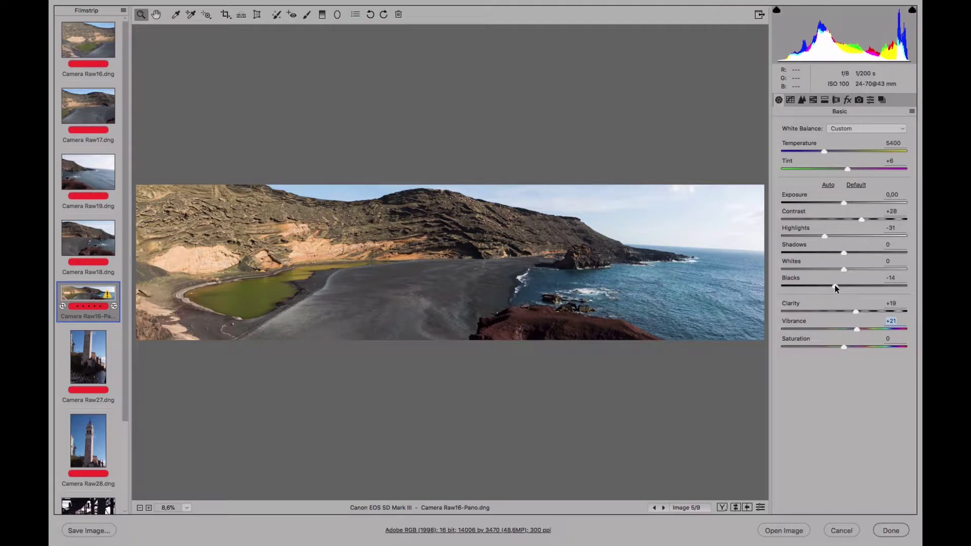
{"action": "left_click_drag", "start_coordinate": [824, 235], "coordinate": [843, 234]}
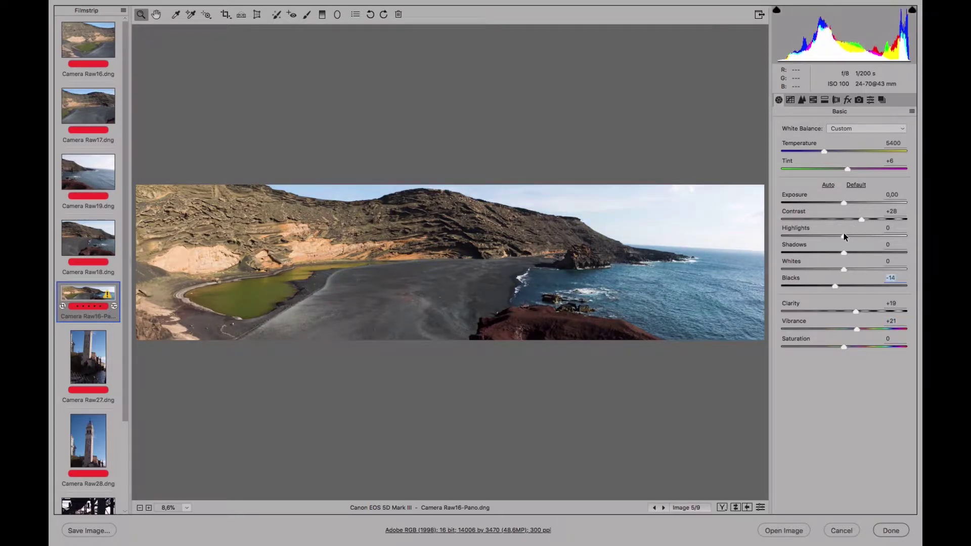
Apply the Medium Contrast point curve to the panorama
{"action": "left_click", "coordinate": [791, 100]}
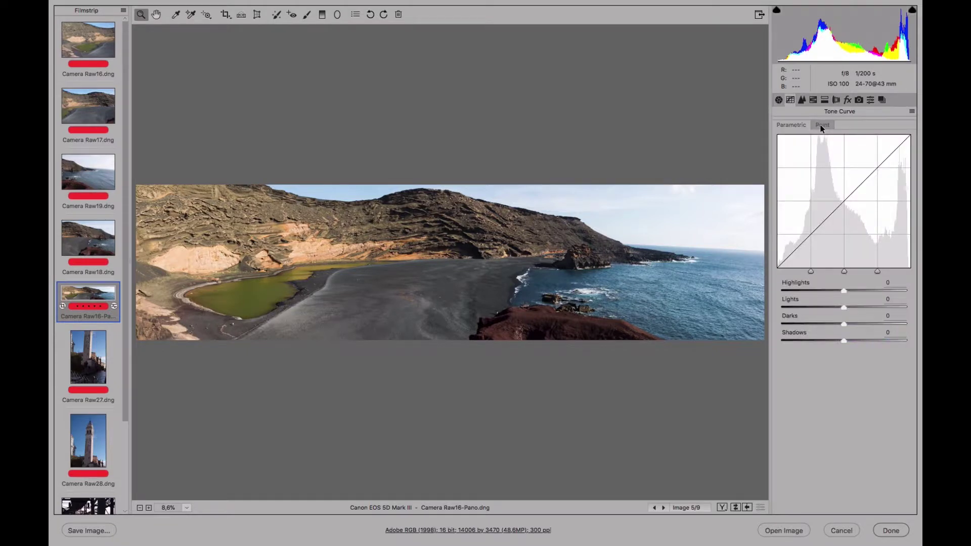
{"action": "left_click", "coordinate": [821, 127]}
{"action": "left_click", "coordinate": [826, 142]}
{"action": "left_click", "coordinate": [832, 151]}
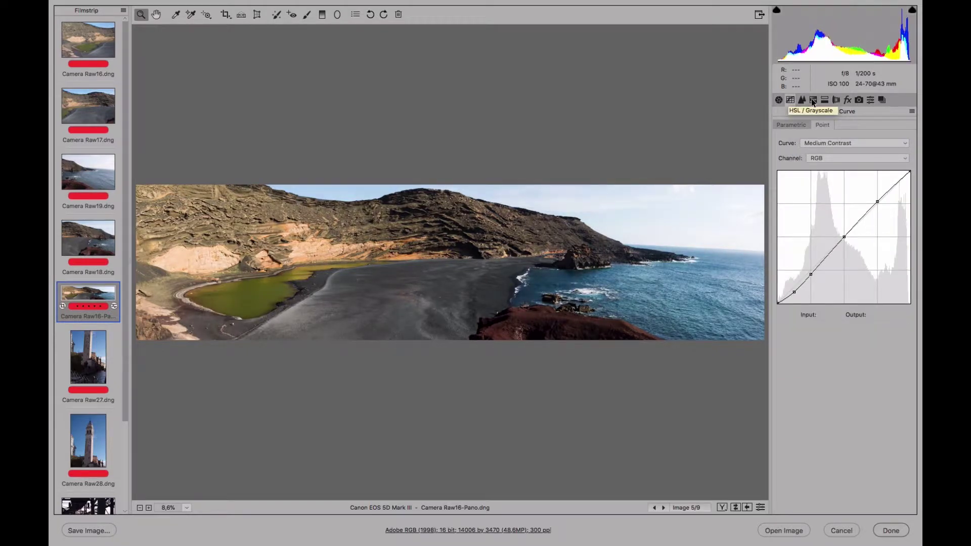
Use targeted adjustment on the sky for saturation of Aquas +4 and Blues +26, and luminance of Aquas -5 and Blues -45
{"action": "left_click", "coordinate": [813, 101]}
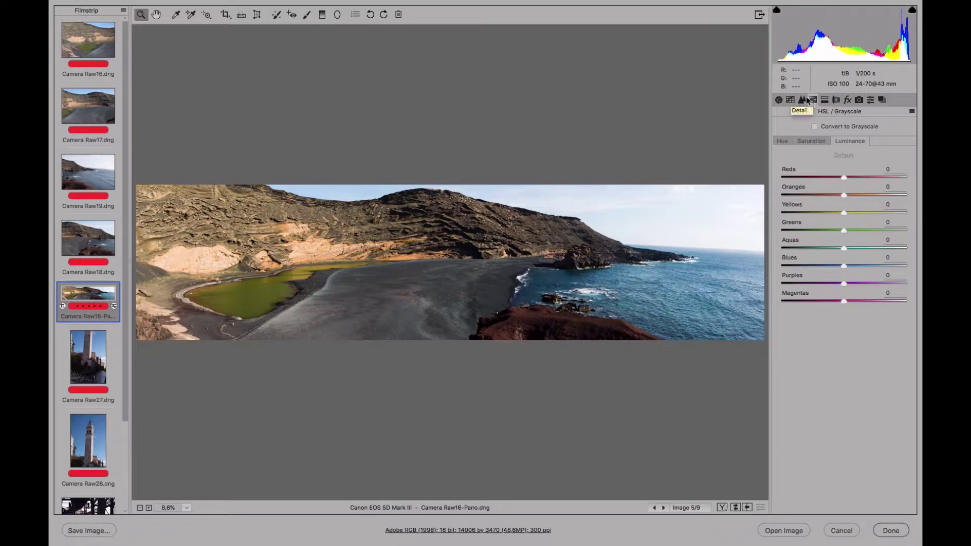
{"action": "left_click", "coordinate": [208, 19]}
{"action": "left_click", "coordinate": [811, 141]}
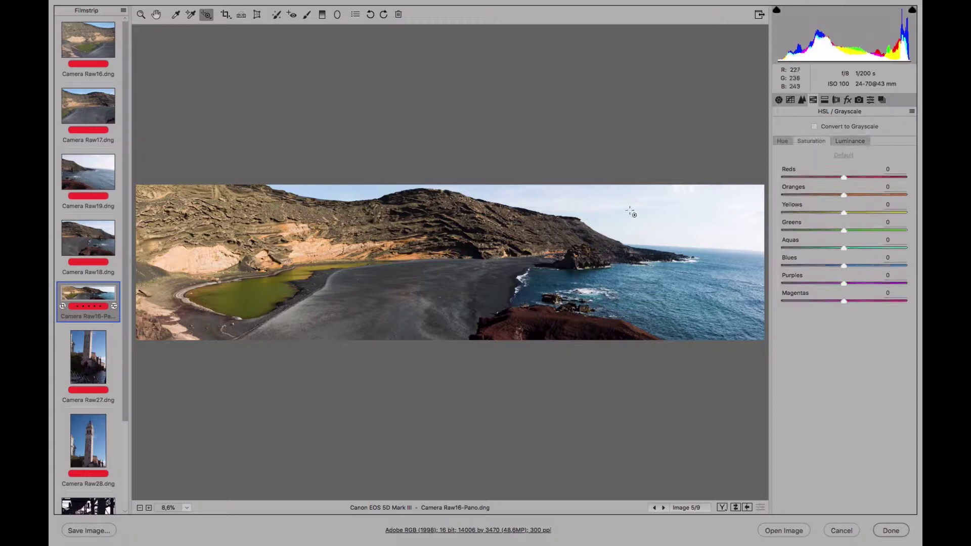
{"action": "mouse_move", "coordinate": [642, 208]}
{"action": "left_mouse_down"}
{"action": "mouse_move", "coordinate": [667, 208]}
{"action": "mouse_move", "coordinate": [632, 210]}
{"action": "mouse_move", "coordinate": [652, 208]}
{"action": "left_mouse_up"}
{"action": "left_click", "coordinate": [844, 142]}
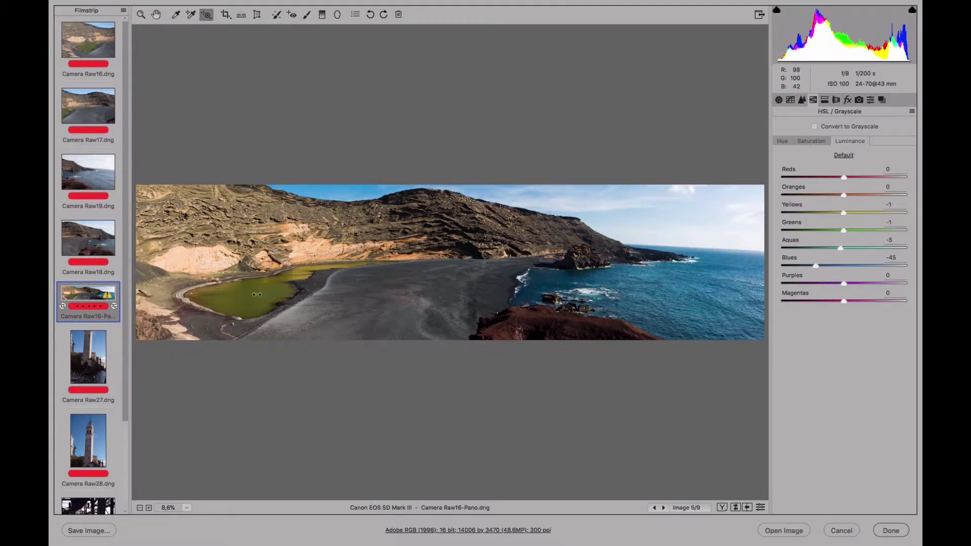
Darken the green pool slightly with targeted luminance adjustment, and raise its saturation to Yellows +23 and Greens +15
{"action": "left_click_drag", "start_coordinate": [265, 294], "coordinate": [256, 294]}
{"action": "left_click", "coordinate": [810, 141]}
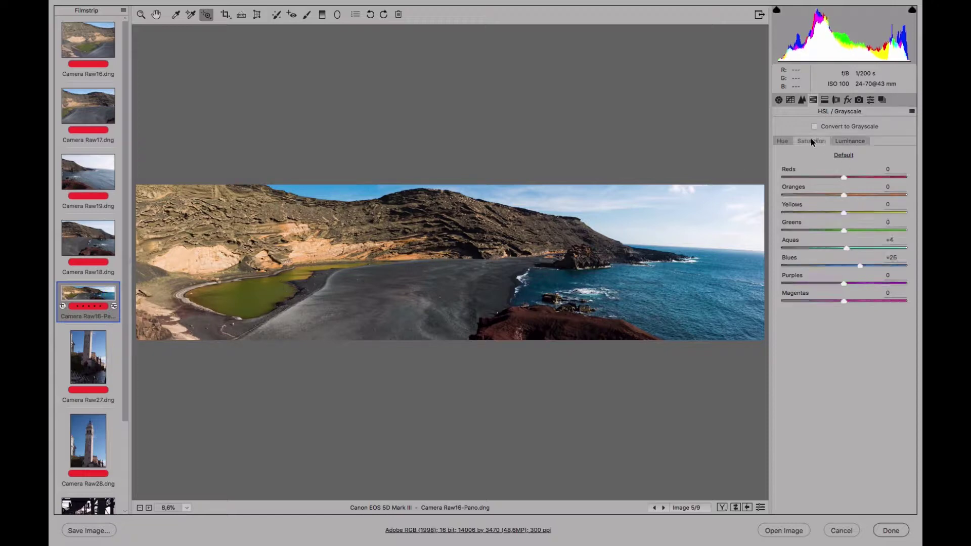
{"action": "left_click_drag", "start_coordinate": [260, 297], "coordinate": [265, 297]}
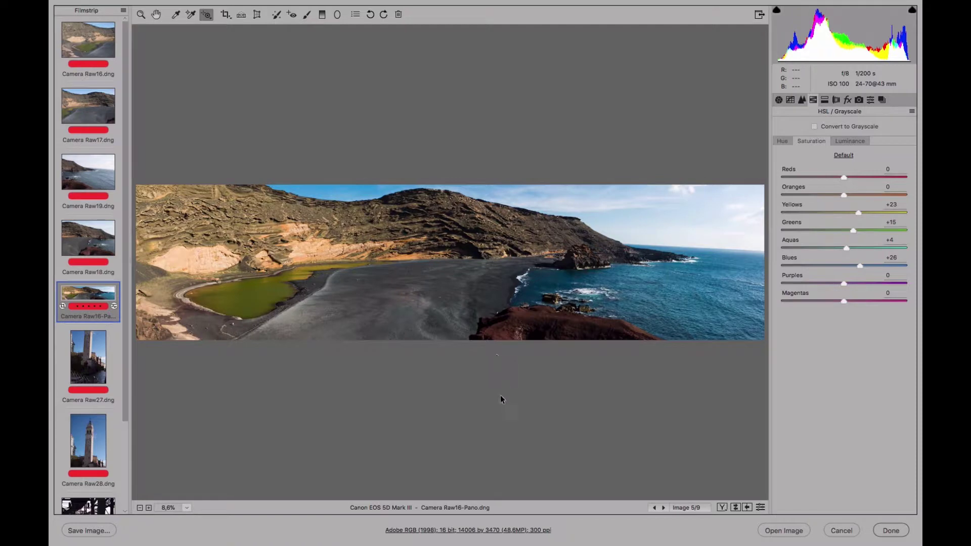
Save the panorama's current settings as a snapshot named Revelada
{"action": "left_click", "coordinate": [881, 101]}
{"action": "left_click", "coordinate": [895, 509]}
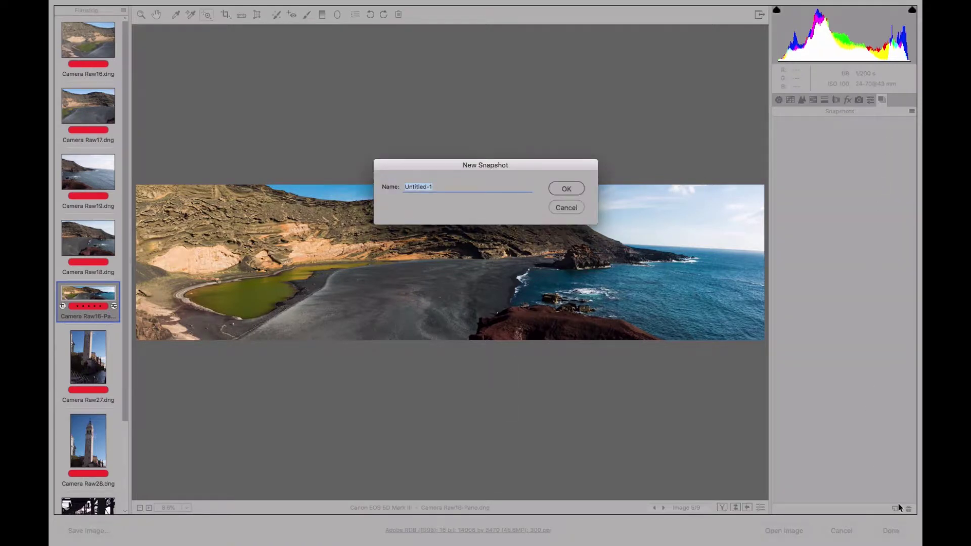
{"action": "type", "text": "Revelada"}
{"action": "left_click", "coordinate": [575, 194]}
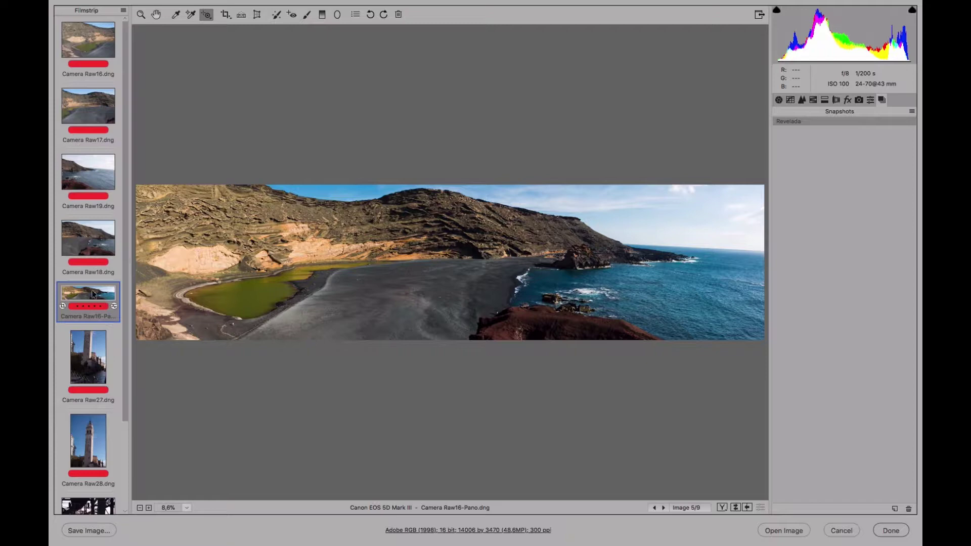
Review the source photos Camera Raw18, 19, 17 and 16 against the developed panorama
{"action": "left_click", "coordinate": [98, 234]}
{"action": "left_click", "coordinate": [99, 174]}
{"action": "left_click", "coordinate": [98, 111]}
{"action": "left_click", "coordinate": [102, 50]}
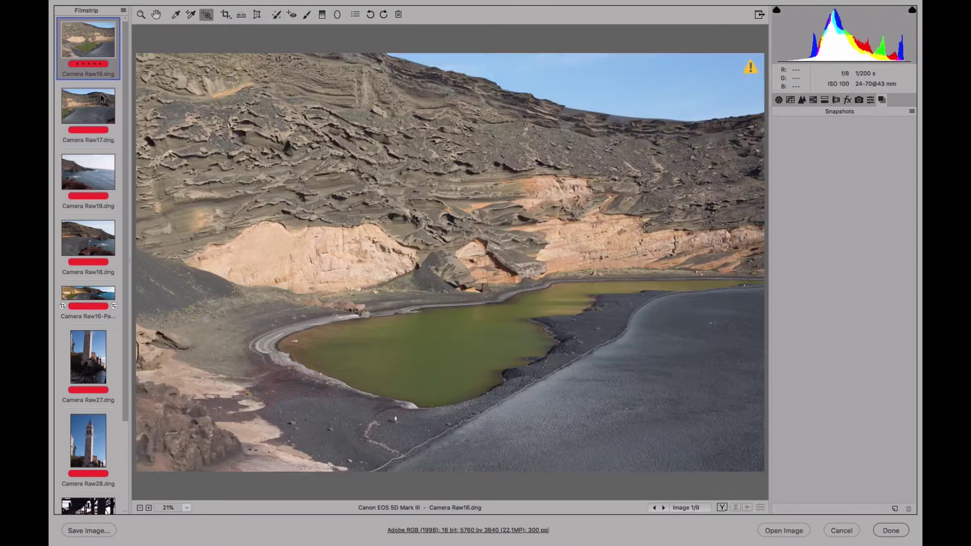
{"action": "left_click", "coordinate": [89, 304]}
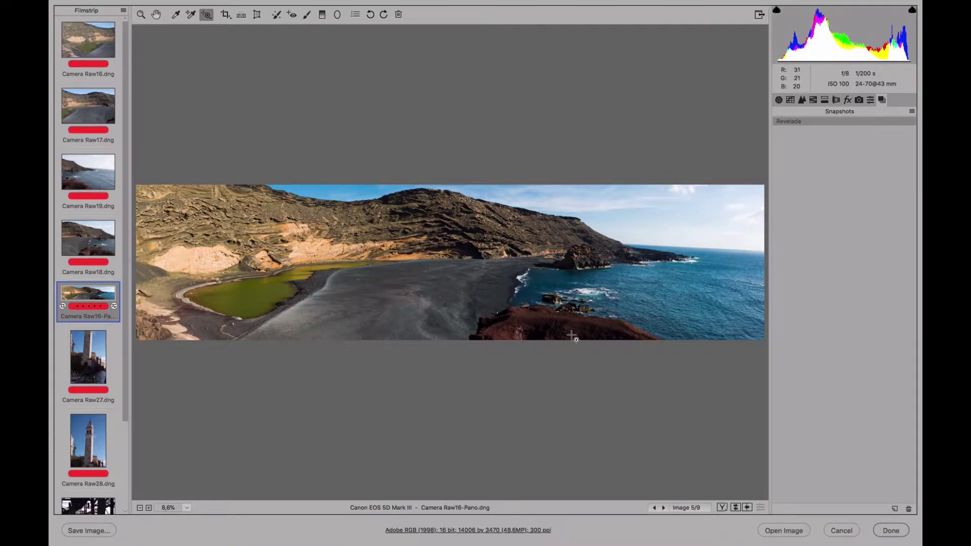
Compare the two vertical bell tower photos, Camera Raw27 and Camera Raw28, to check how they overlap
{"action": "scroll", "coordinate": [118, 208], "scroll_direction": "down", "scroll_amount": 5}
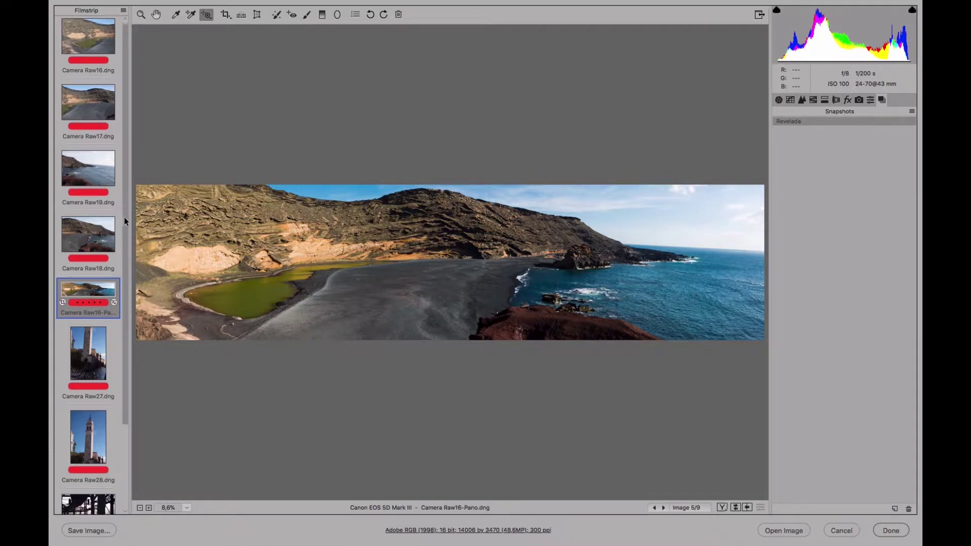
{"action": "left_click", "coordinate": [94, 259]}
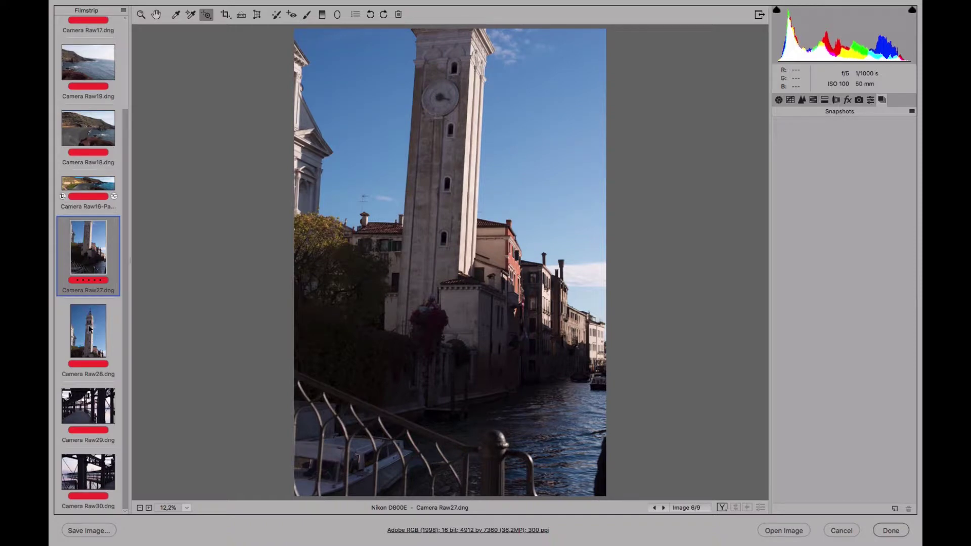
{"action": "left_click", "coordinate": [91, 332]}
{"action": "left_click", "coordinate": [104, 269]}
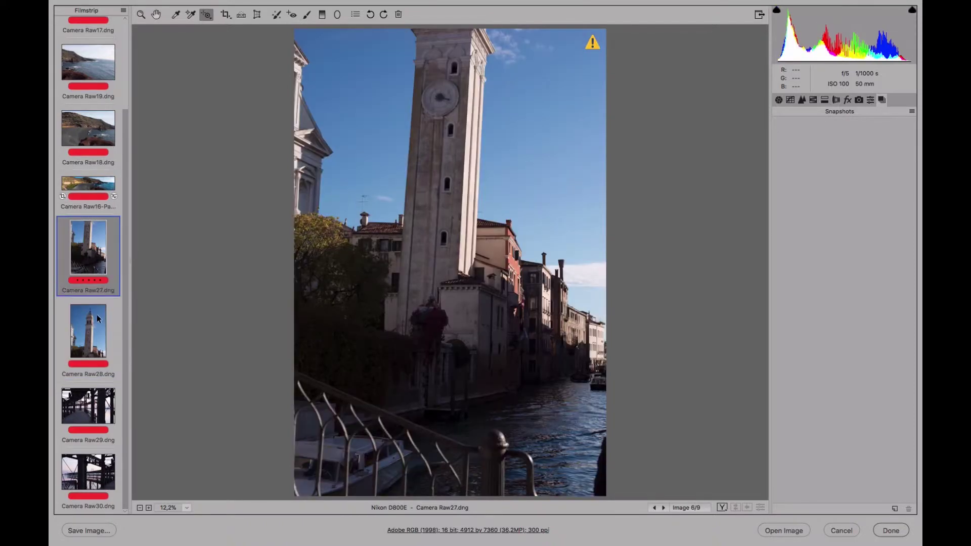
{"action": "left_click", "coordinate": [97, 316]}
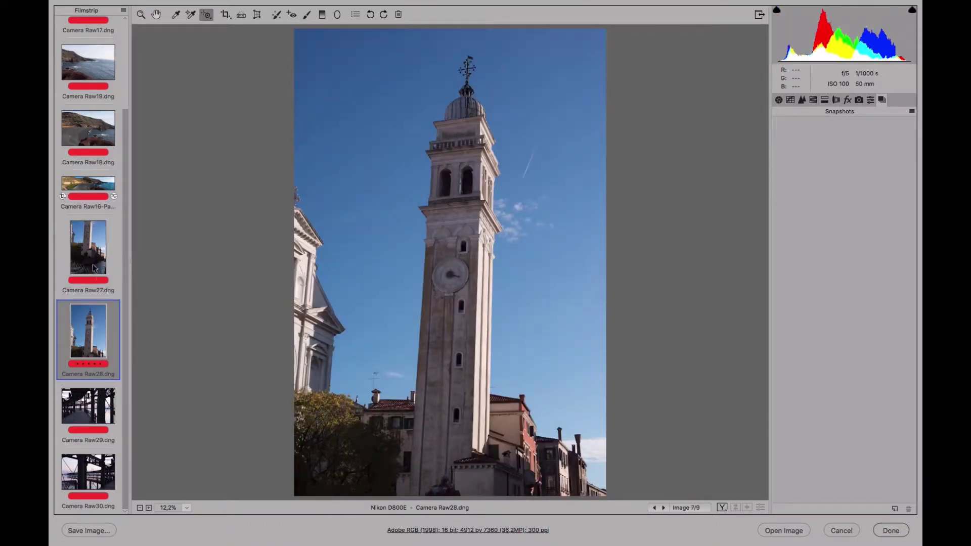
{"action": "left_click", "coordinate": [96, 269]}
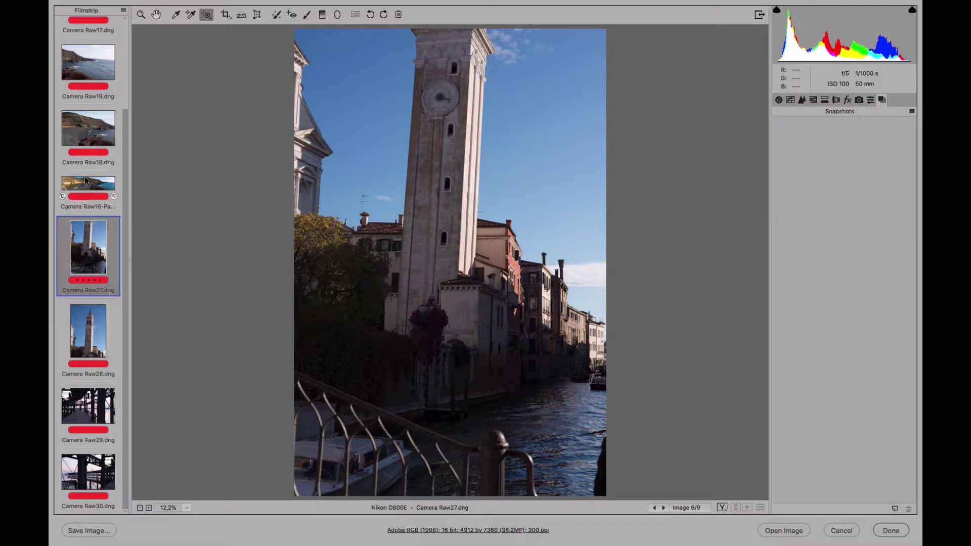
Recheck the overlap of Camera Raw28 and Camera Raw27, select both photos and open the panorama merge preview for them
{"action": "left_click", "coordinate": [95, 343]}
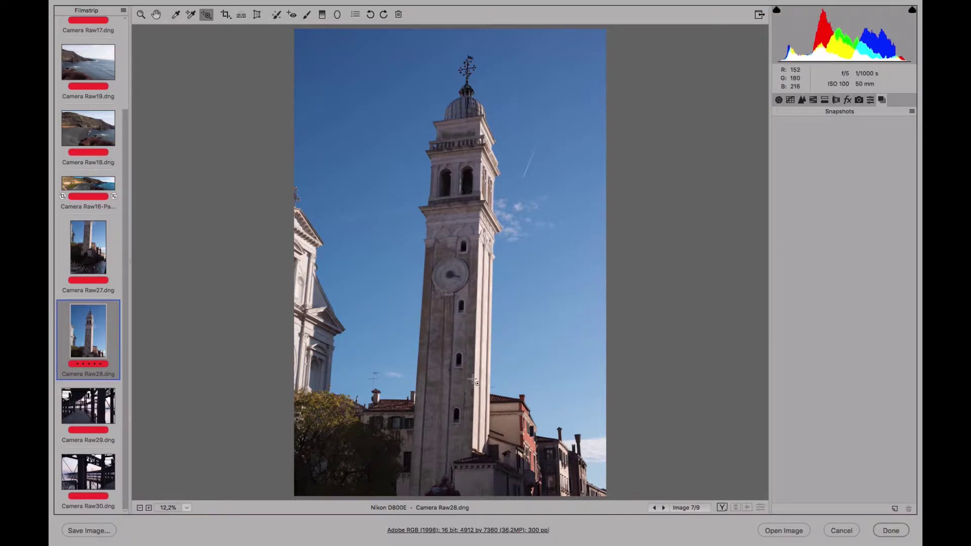
{"action": "left_click", "coordinate": [88, 248]}
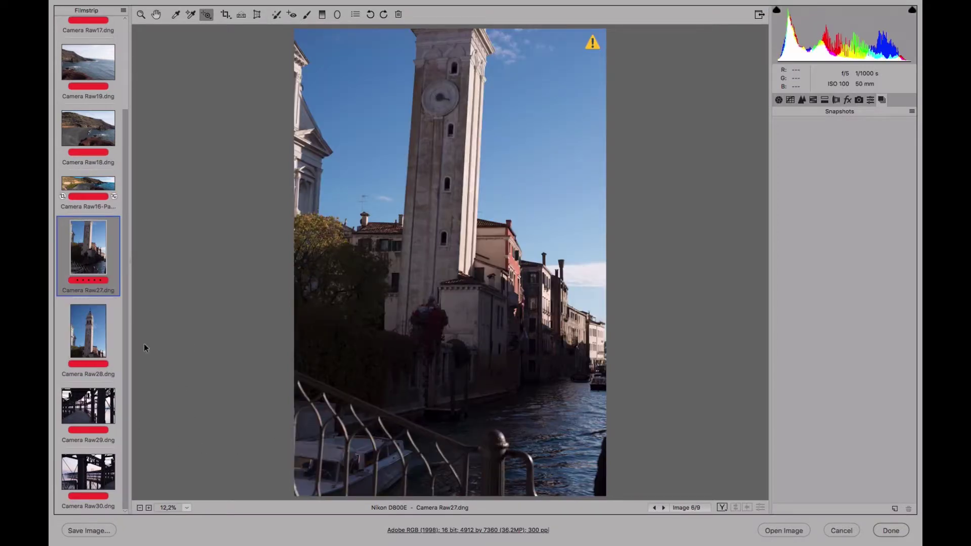
{"action": "left_click", "coordinate": [778, 100]}
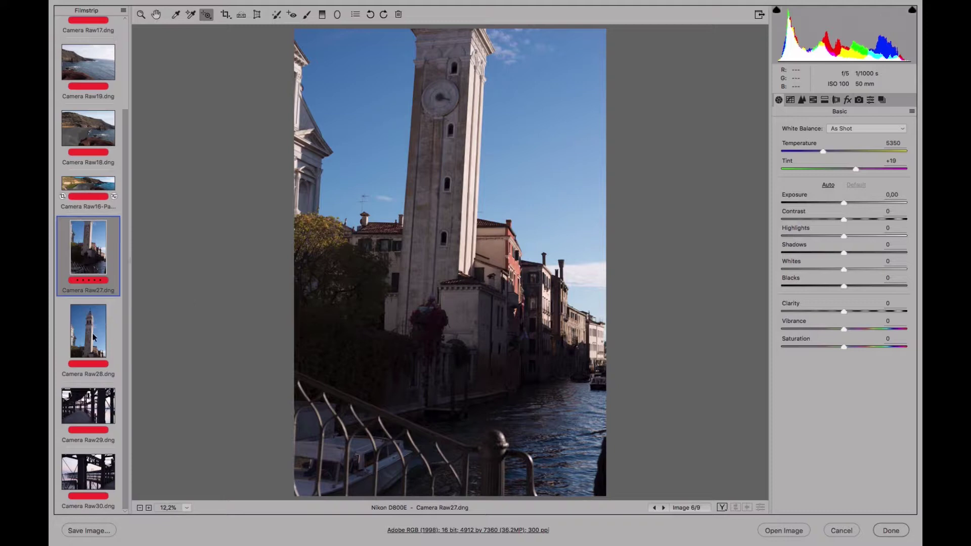
{"action": "left_click", "coordinate": [97, 354], "text": "shift"}
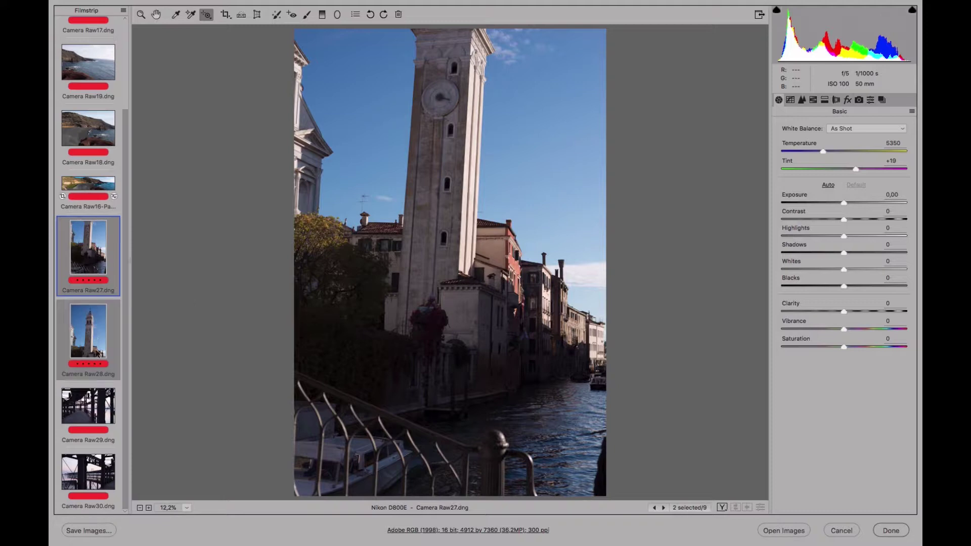
{"action": "left_click", "coordinate": [122, 11]}
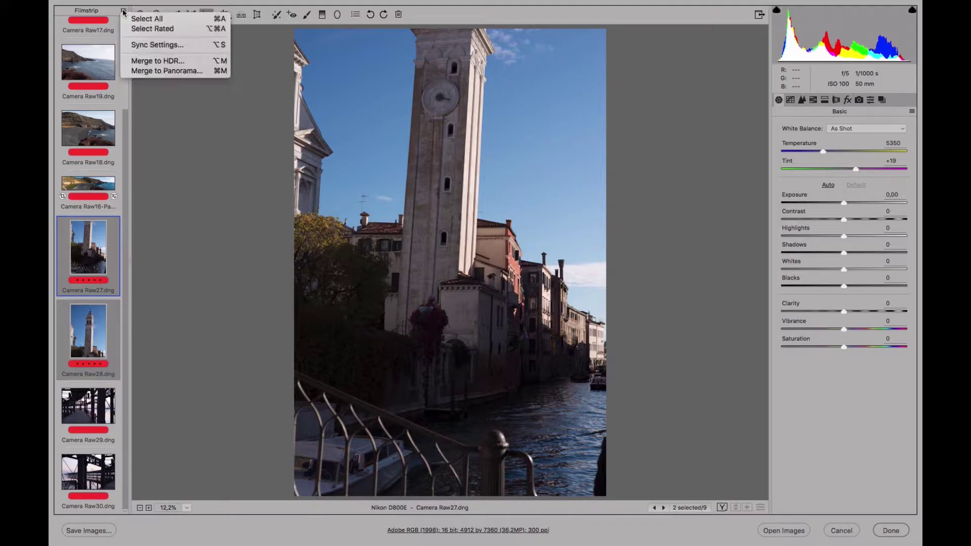
{"action": "left_click", "coordinate": [166, 72]}
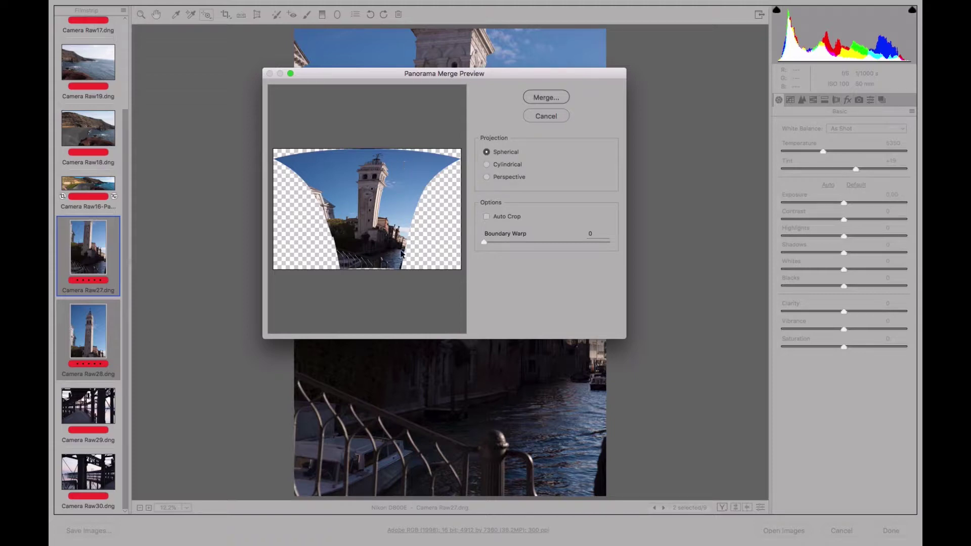
Compare the Spherical, Cylindrical and Perspective projections for the bell tower panorama and choose Perspective
{"action": "left_click", "coordinate": [484, 167]}
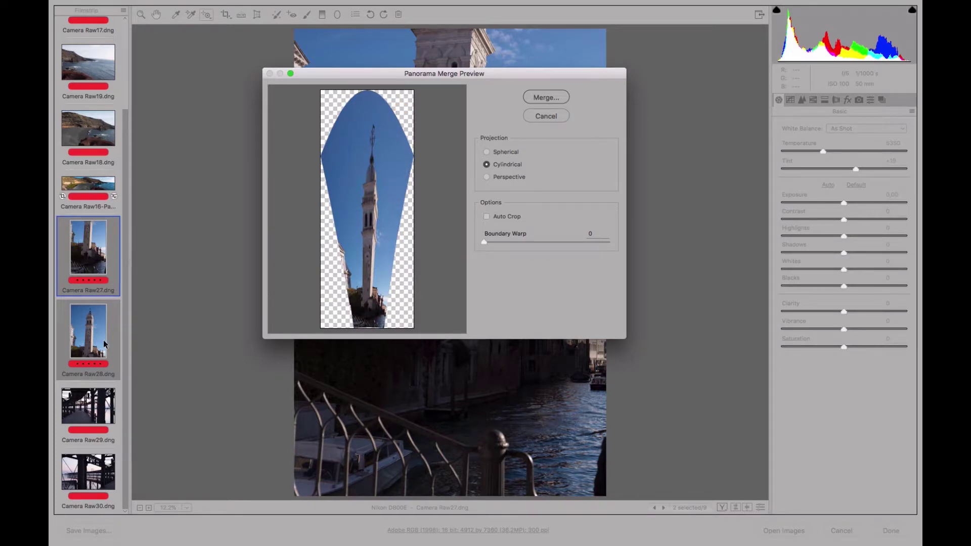
{"action": "left_click", "coordinate": [487, 152]}
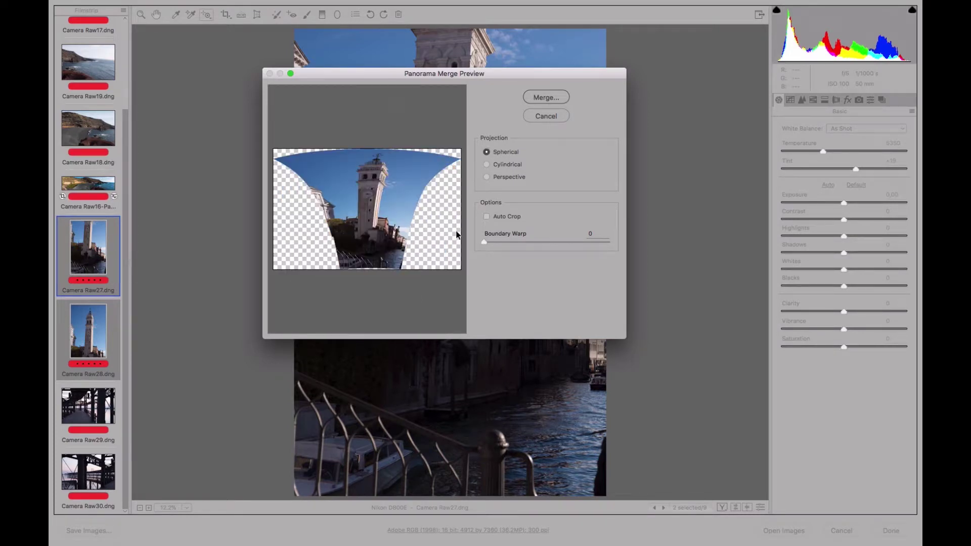
{"action": "left_click", "coordinate": [486, 177]}
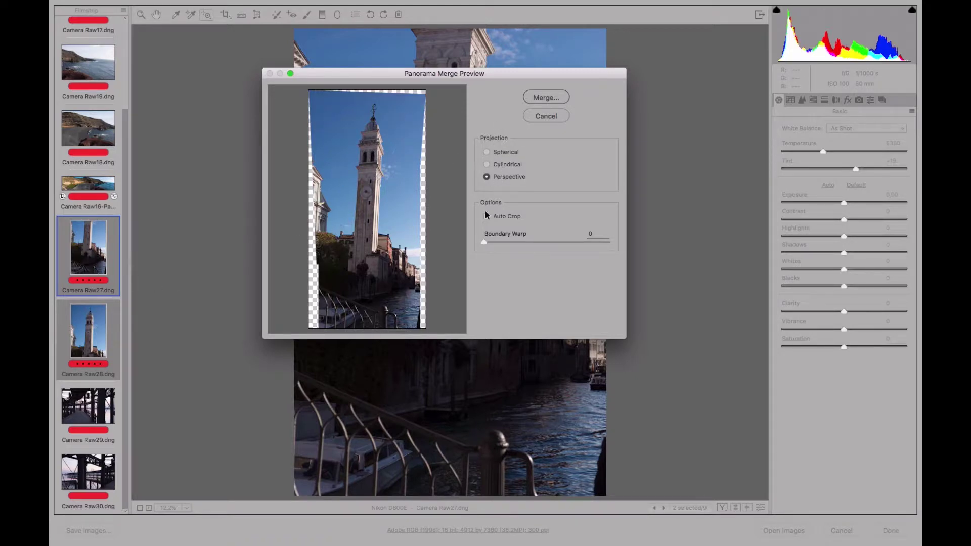
{"action": "left_click", "coordinate": [487, 164]}
{"action": "left_click", "coordinate": [488, 152]}
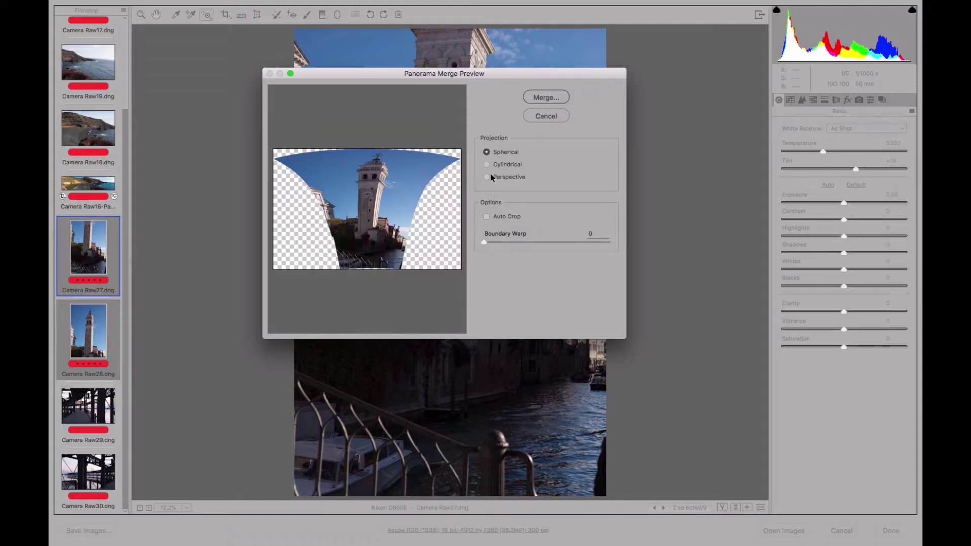
{"action": "left_click", "coordinate": [488, 176]}
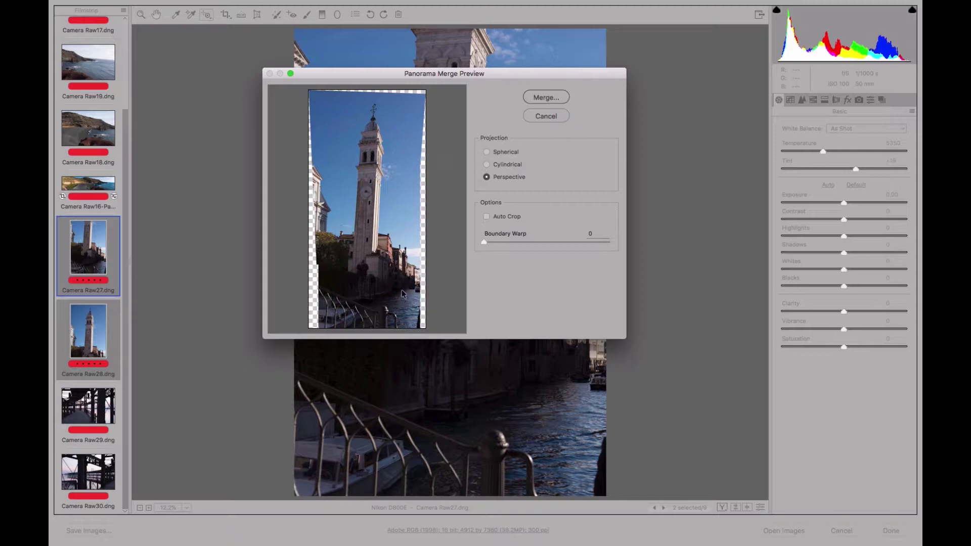
Merge the tower photos, save them as Camera Raw27-Pano.dng in the Curso Camera Raw folder, and compare the panorama with Camera Raw27
{"action": "left_click", "coordinate": [550, 97]}
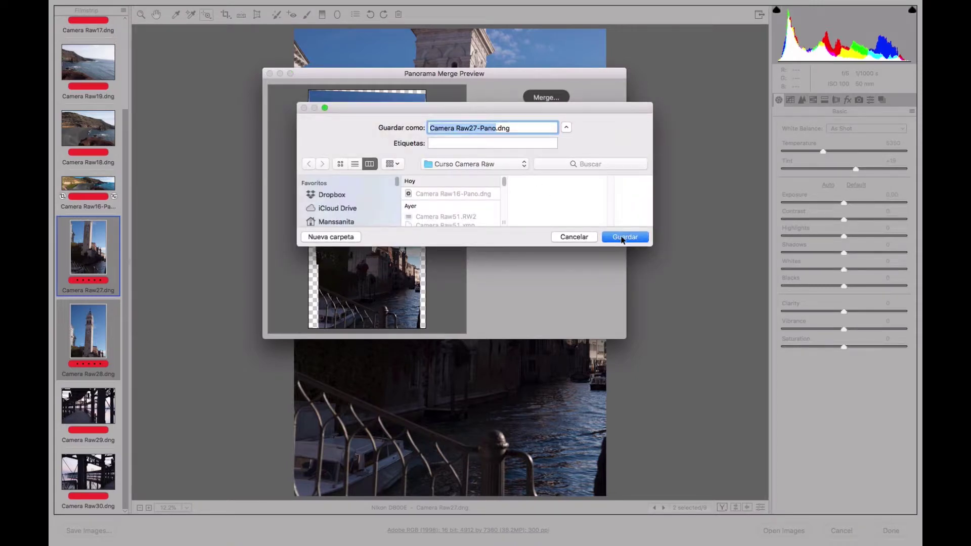
{"action": "left_click", "coordinate": [623, 239]}
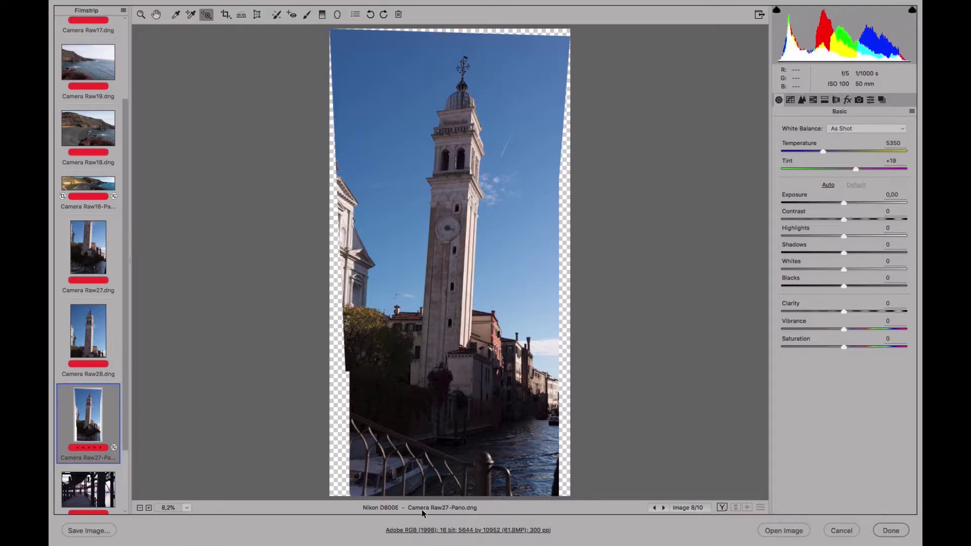
{"action": "left_click", "coordinate": [91, 254]}
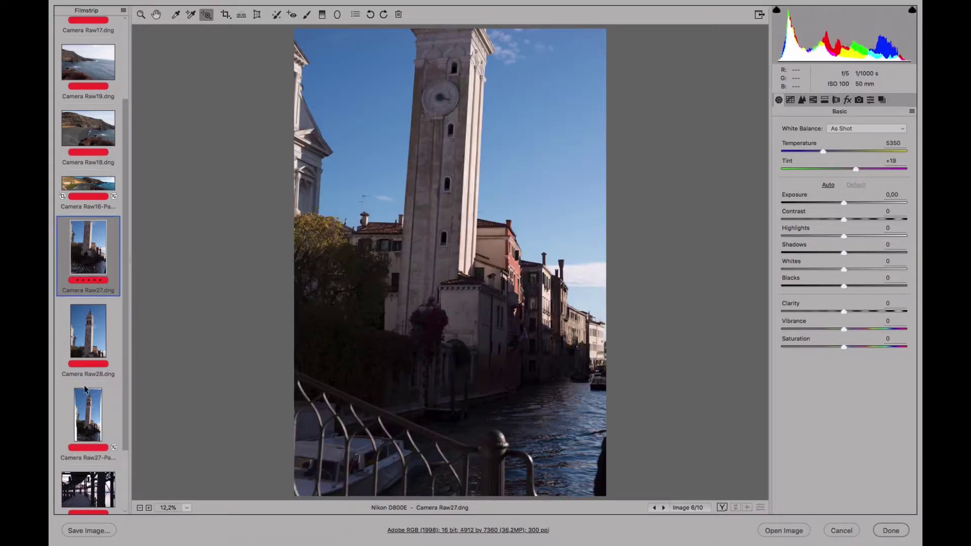
{"action": "left_click", "coordinate": [87, 404]}
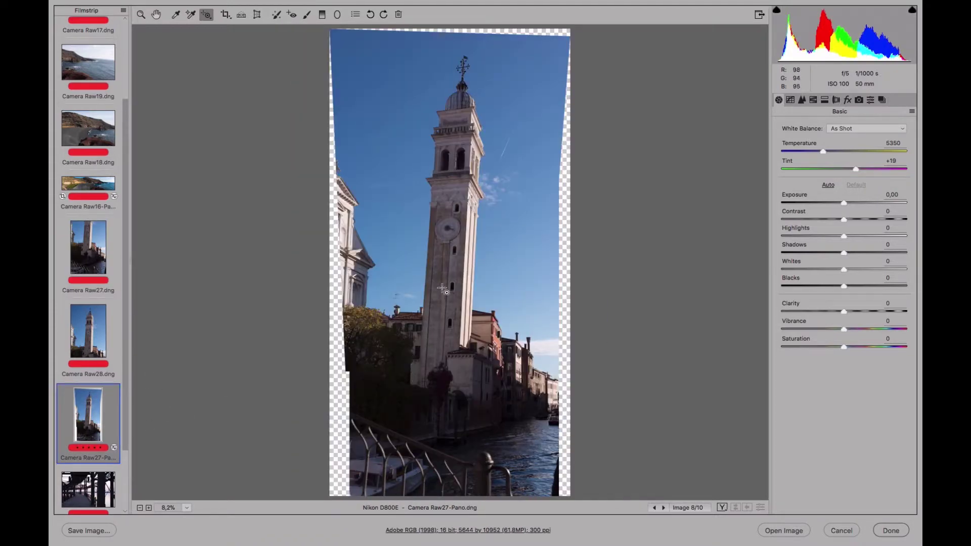
Frame a crop inside the panorama's transparent edges, rotate it slightly to straighten the tower, and extend its top edge
{"action": "left_click", "coordinate": [225, 15]}
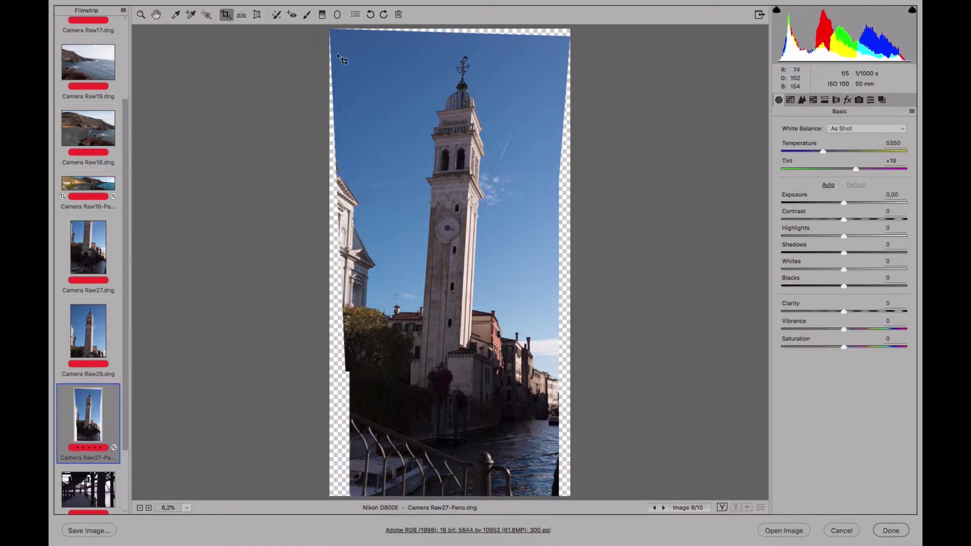
{"action": "left_click_drag", "start_coordinate": [336, 35], "coordinate": [556, 484]}
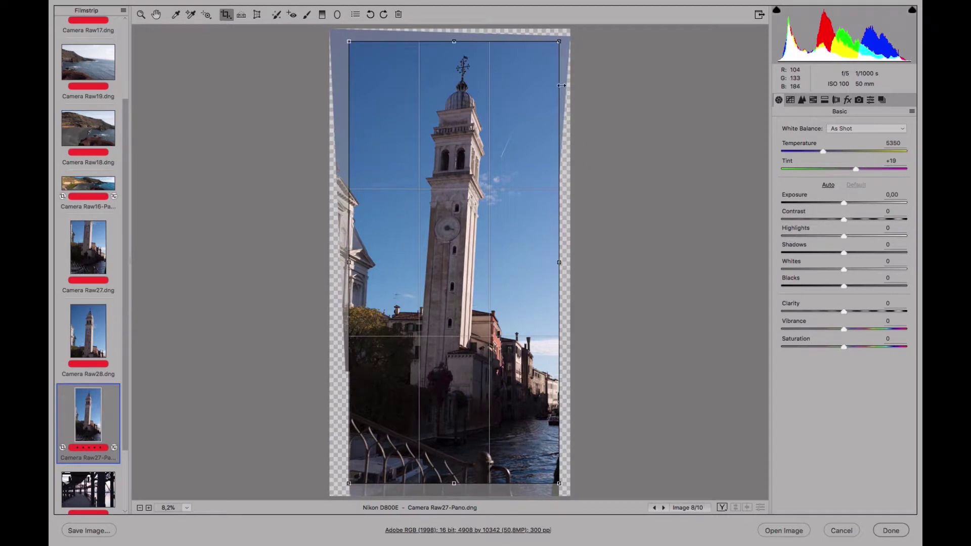
{"action": "left_click_drag", "start_coordinate": [564, 77], "coordinate": [565, 81]}
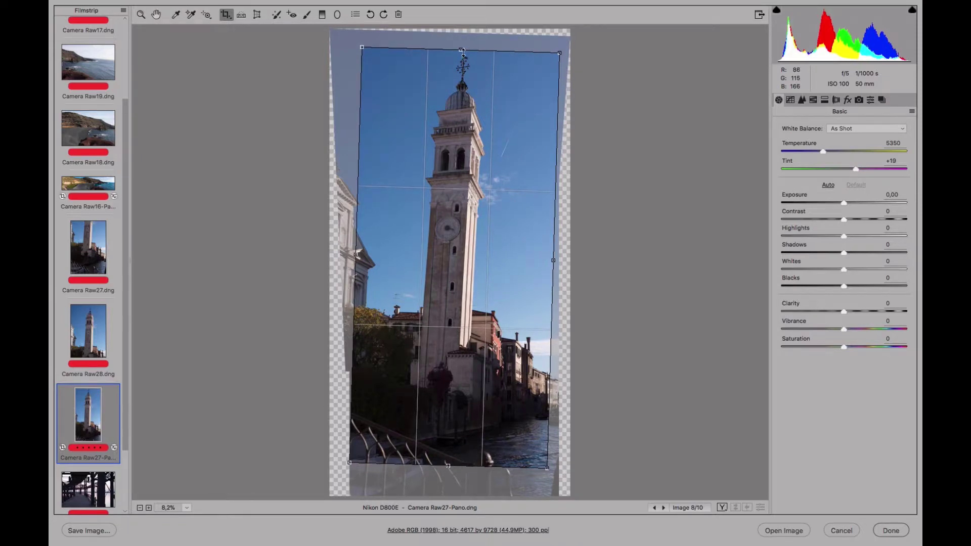
{"action": "left_click_drag", "start_coordinate": [460, 51], "coordinate": [461, 38]}
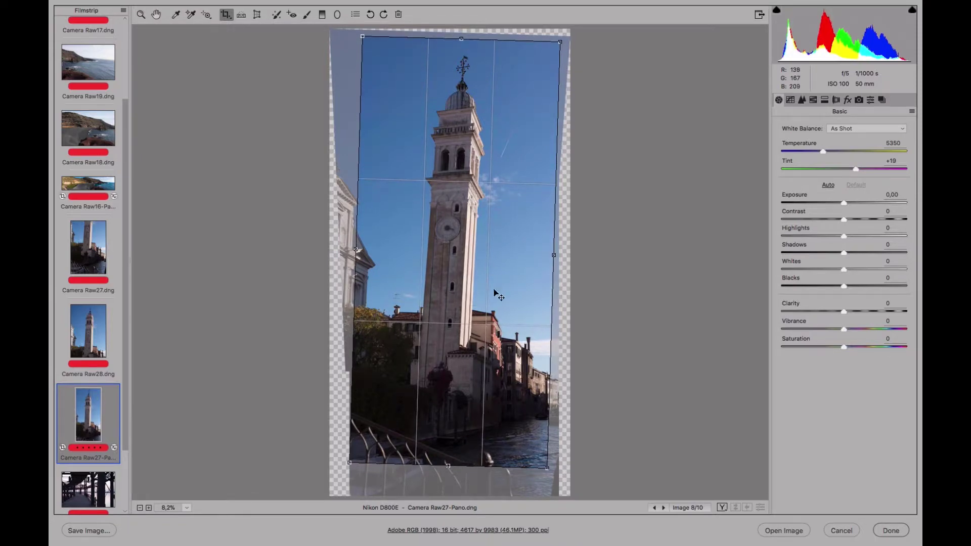
Rotate the crop further to straighten the tower, refine its left, bottom and top edges, and apply it at 4303 by 10373 pixels
{"action": "left_click_drag", "start_coordinate": [562, 111], "coordinate": [566, 116]}
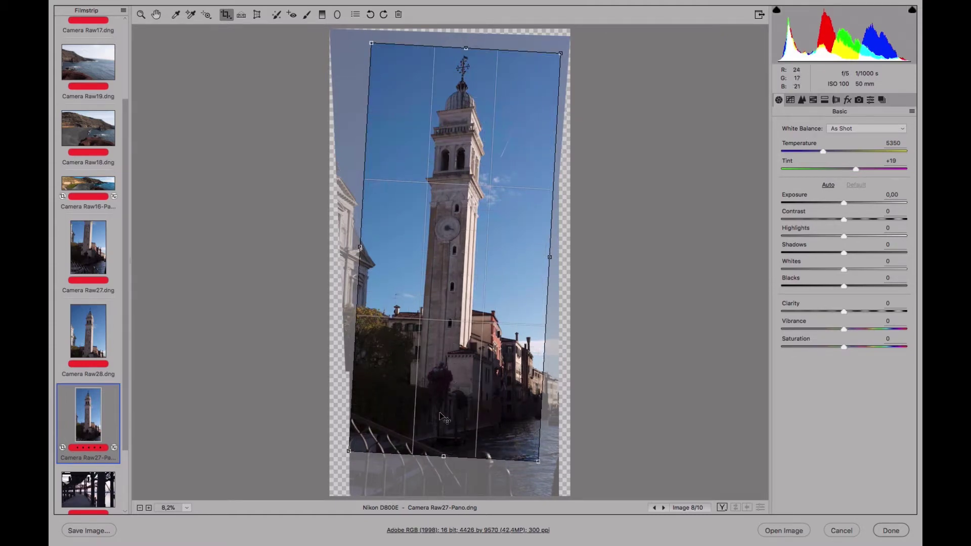
{"action": "left_click_drag", "start_coordinate": [364, 248], "coordinate": [366, 248]}
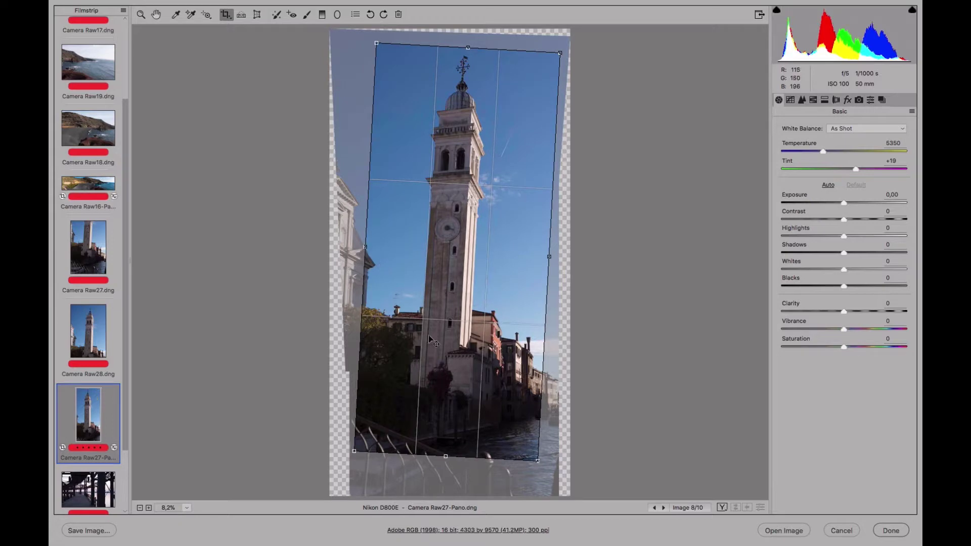
{"action": "left_click_drag", "start_coordinate": [444, 457], "coordinate": [444, 485]}
{"action": "left_click_drag", "start_coordinate": [469, 47], "coordinate": [469, 40]}
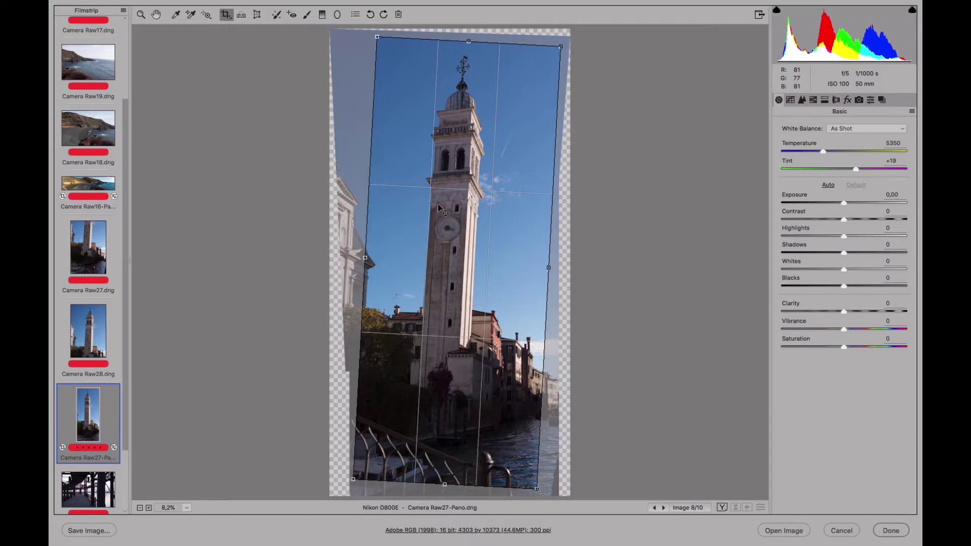
{"action": "key", "text": "Return"}
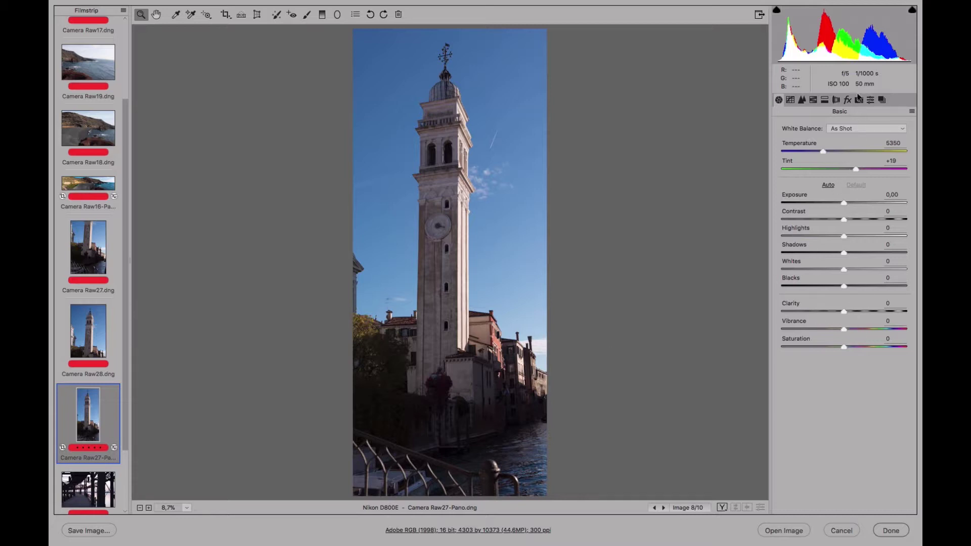
Set the tower panorama's Temperature to 6650, Shadows to +41, Blacks to -7, Clarity to +33 and Vibrance to +46
{"action": "left_click_drag", "start_coordinate": [823, 151], "coordinate": [839, 151]}
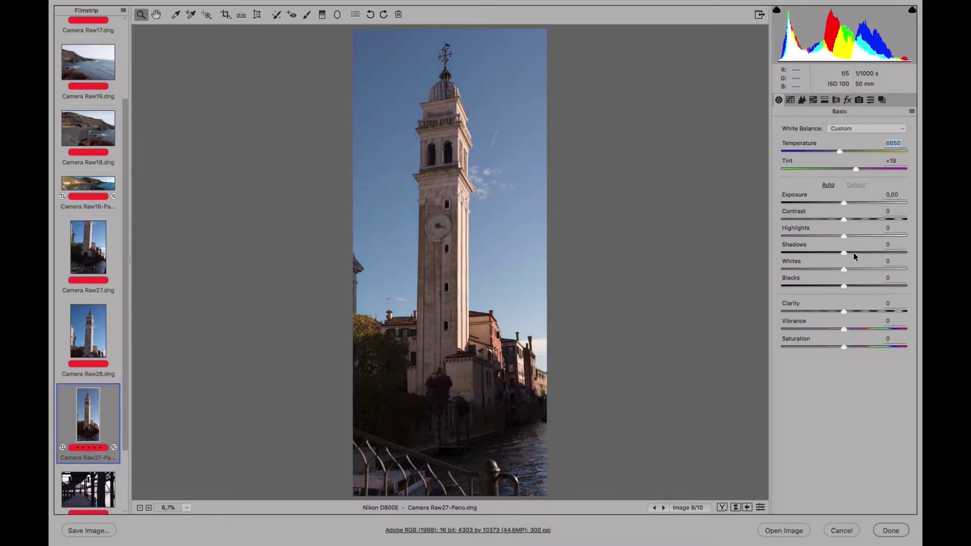
{"action": "left_click_drag", "start_coordinate": [854, 252], "coordinate": [868, 248]}
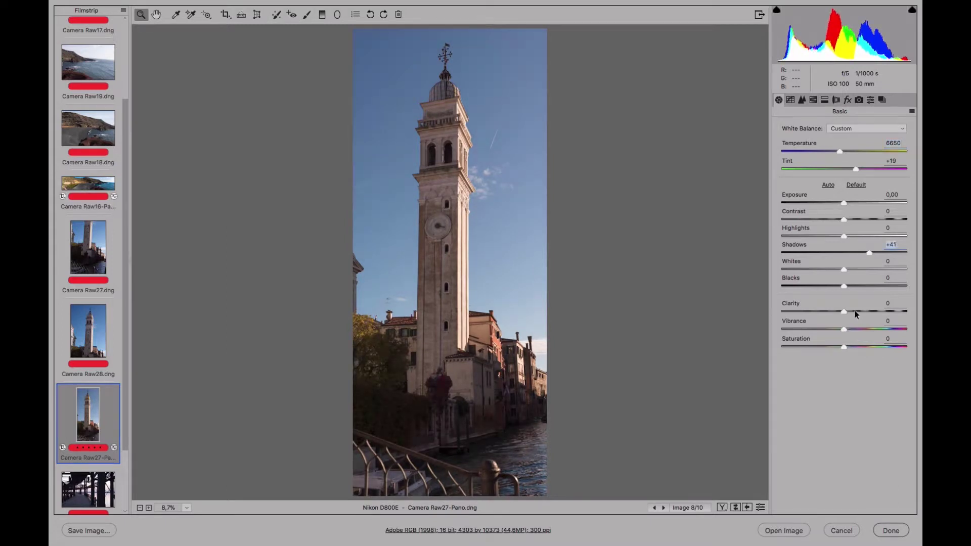
{"action": "left_click_drag", "start_coordinate": [842, 287], "coordinate": [872, 328]}
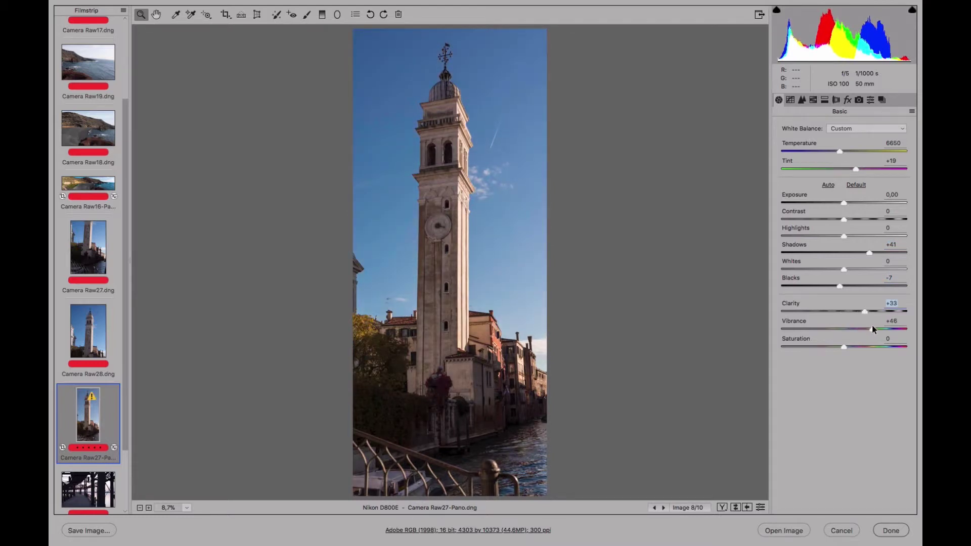
{"action": "left_click_drag", "start_coordinate": [872, 326], "coordinate": [872, 327]}
Add slight contrast with the parametric tone curve, setting Highlights to +8 and Shadows to -8
{"action": "left_click", "coordinate": [789, 100]}
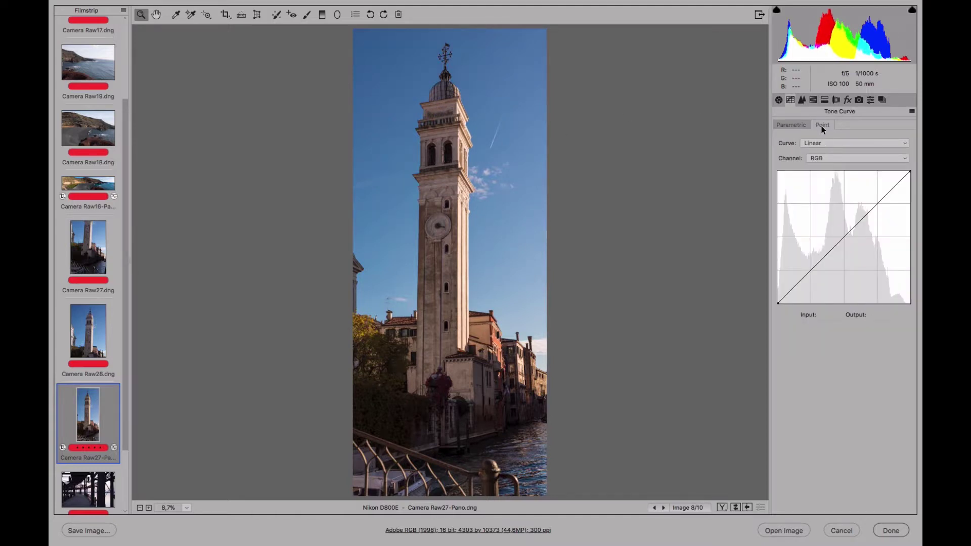
{"action": "left_click", "coordinate": [790, 126]}
{"action": "left_click_drag", "start_coordinate": [843, 291], "coordinate": [849, 290]}
{"action": "left_click_drag", "start_coordinate": [842, 340], "coordinate": [836, 341]}
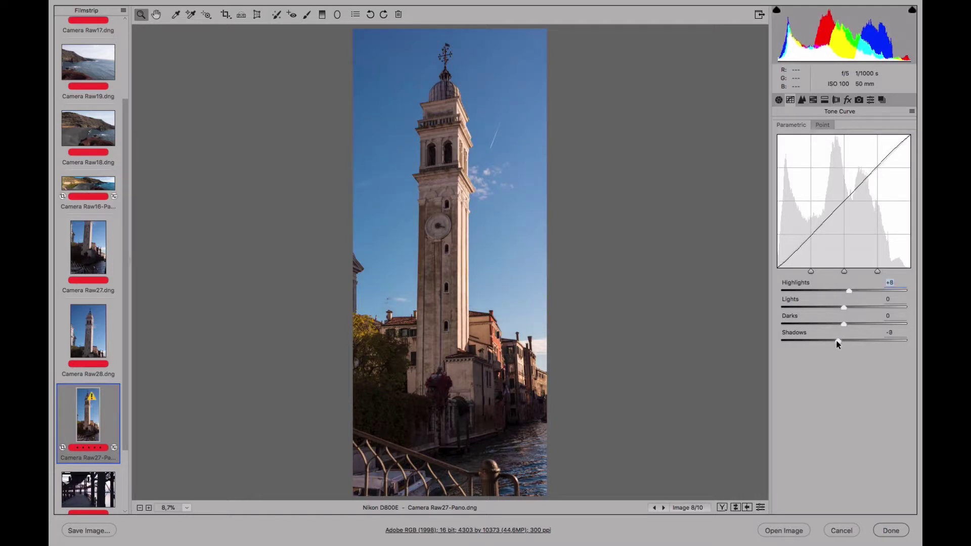
Darken the blue sky with targeted luminance adjustment, bringing Blues to -20, and review the HSL settings
{"action": "left_click", "coordinate": [800, 101]}
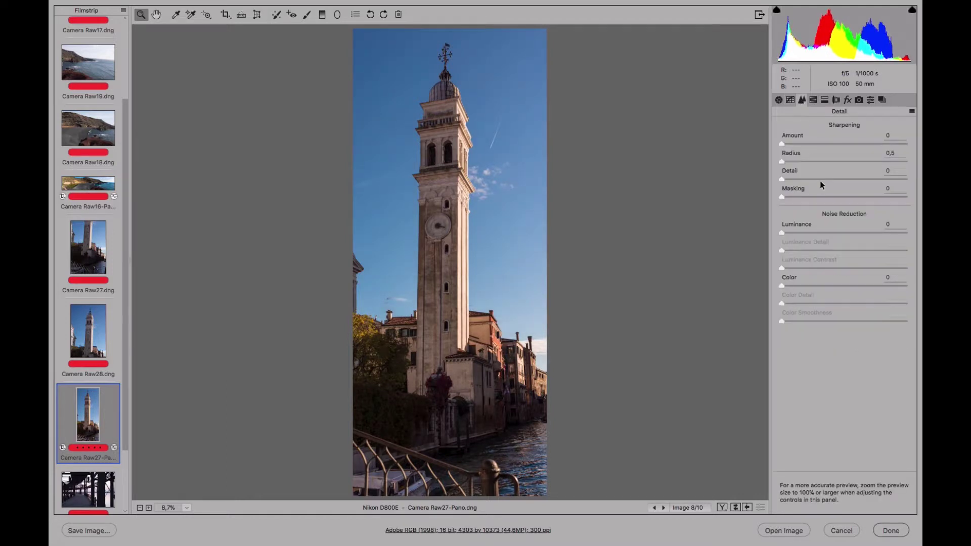
{"action": "left_click", "coordinate": [812, 101]}
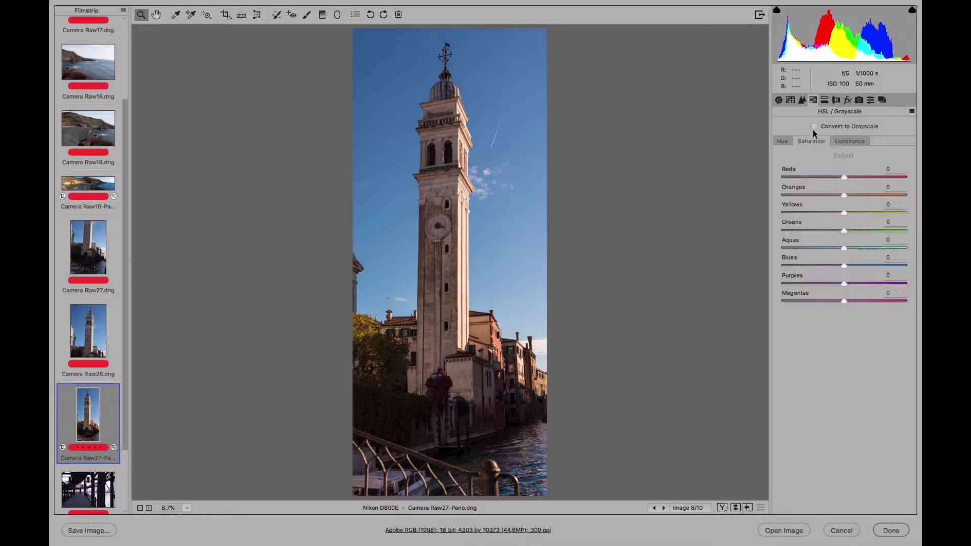
{"action": "left_click", "coordinate": [207, 15]}
{"action": "left_click_drag", "start_coordinate": [516, 149], "coordinate": [520, 174]}
{"action": "left_click", "coordinate": [781, 141]}
{"action": "left_click", "coordinate": [848, 141]}
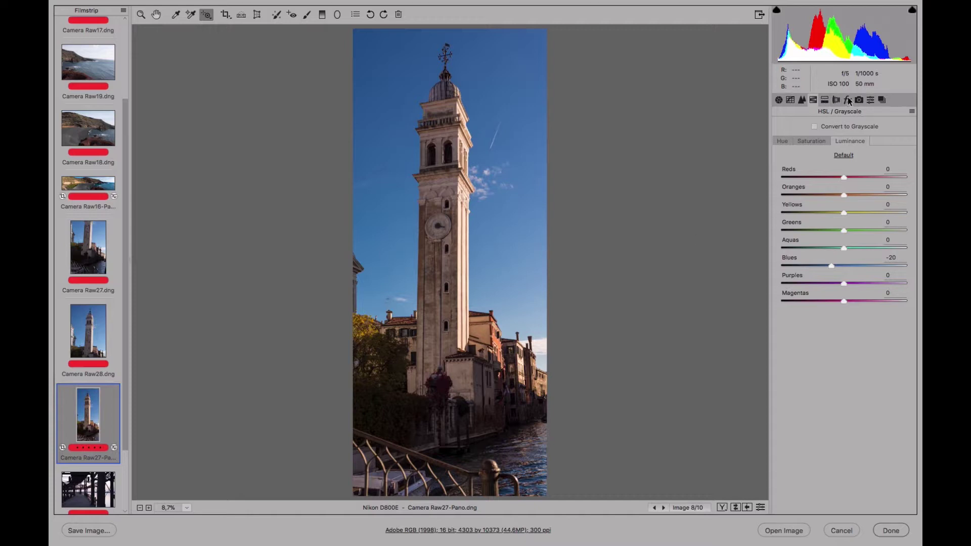
Save the bell tower panorama's current settings as a snapshot named Revelada
{"action": "left_click", "coordinate": [882, 100]}
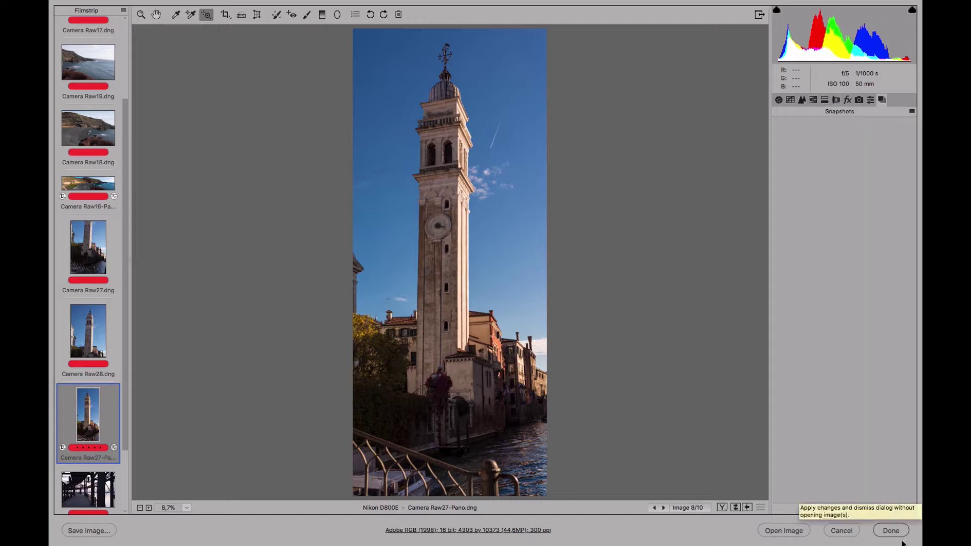
{"action": "left_click", "coordinate": [894, 509]}
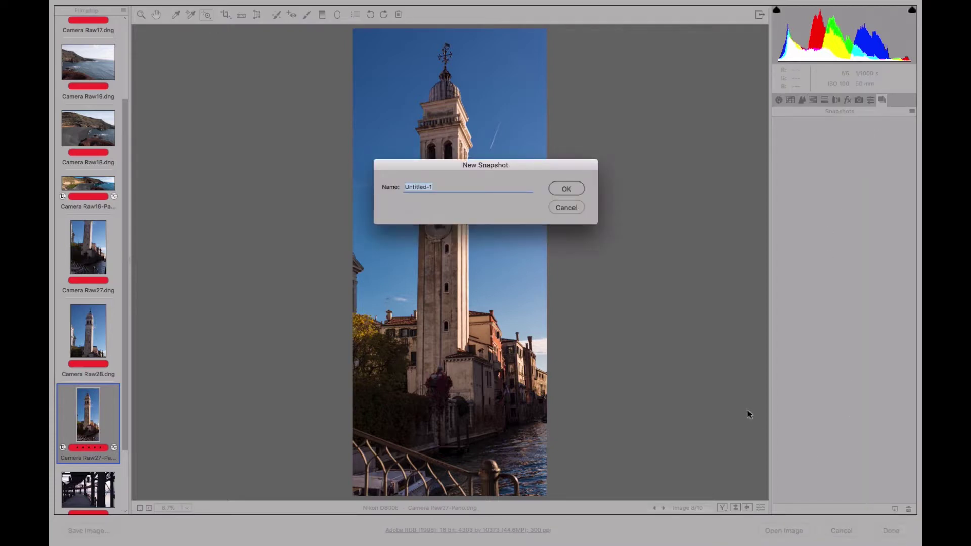
{"action": "type", "text": "Revelada"}
{"action": "left_click", "coordinate": [567, 192]}
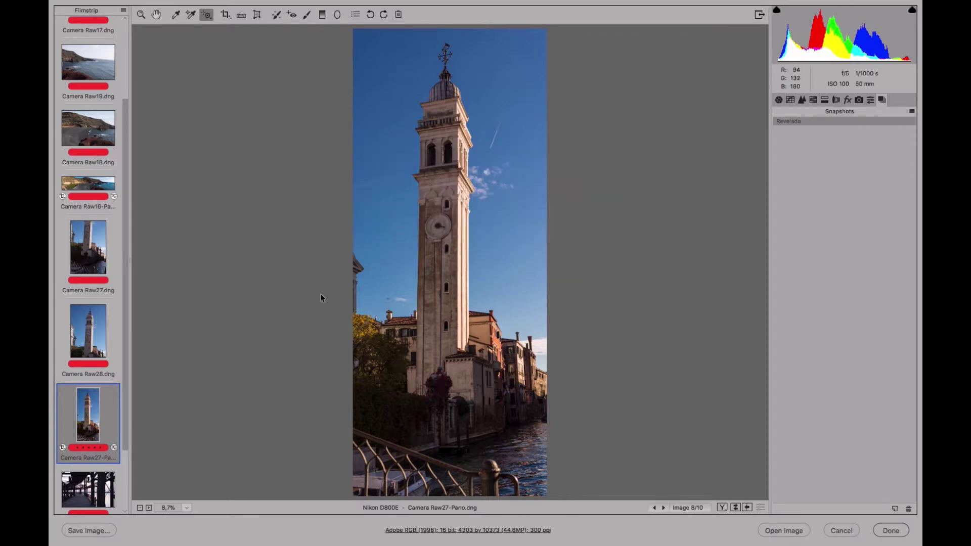
Compare the Camera Raw29 and Camera Raw30 pier photos, checking their overlap, composition and exposure data
{"action": "scroll", "coordinate": [123, 280], "scroll_direction": "down", "scroll_amount": 1}
{"action": "scroll", "coordinate": [124, 303], "scroll_direction": "down", "scroll_amount": 3}
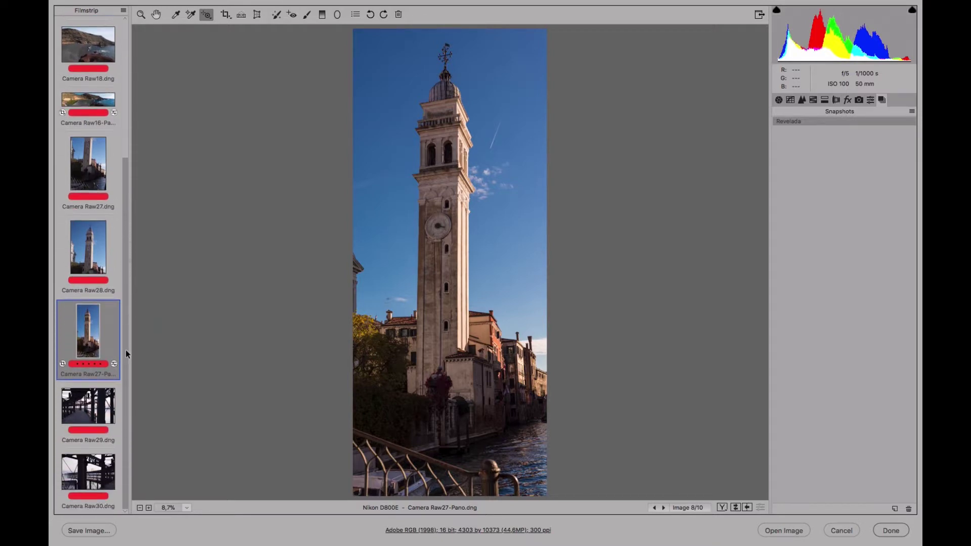
{"action": "left_click", "coordinate": [110, 410]}
{"action": "left_click", "coordinate": [105, 452]}
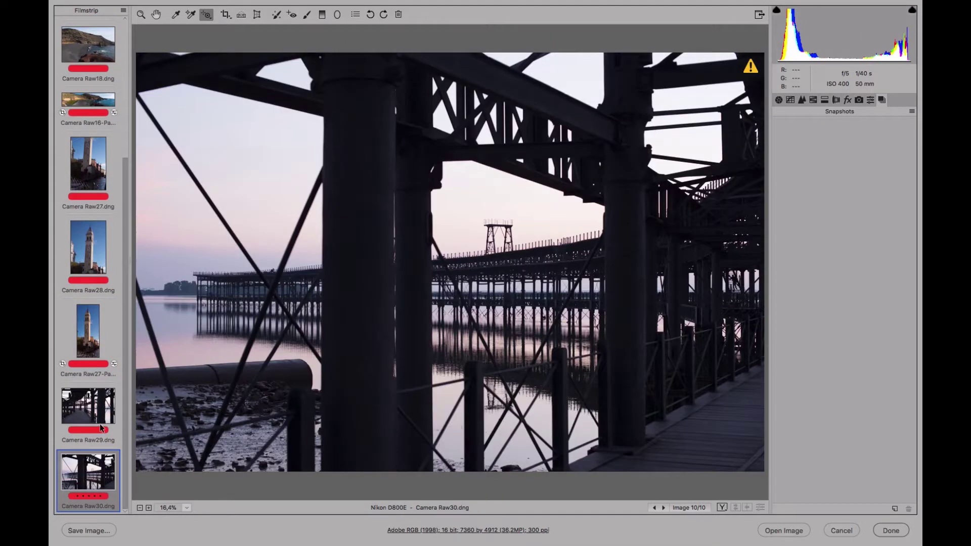
{"action": "left_click", "coordinate": [102, 420]}
{"action": "left_click", "coordinate": [104, 456]}
{"action": "left_click", "coordinate": [101, 410]}
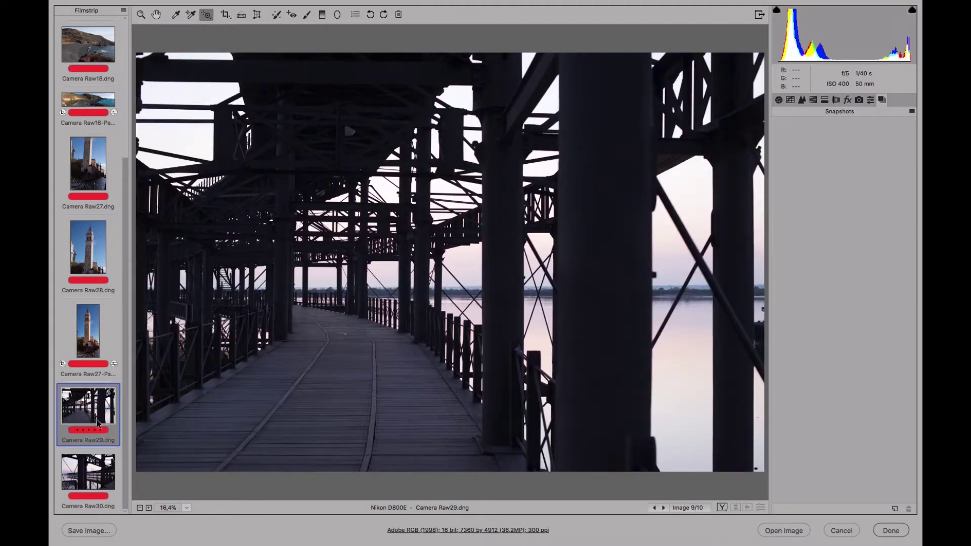
{"action": "left_click", "coordinate": [99, 455]}
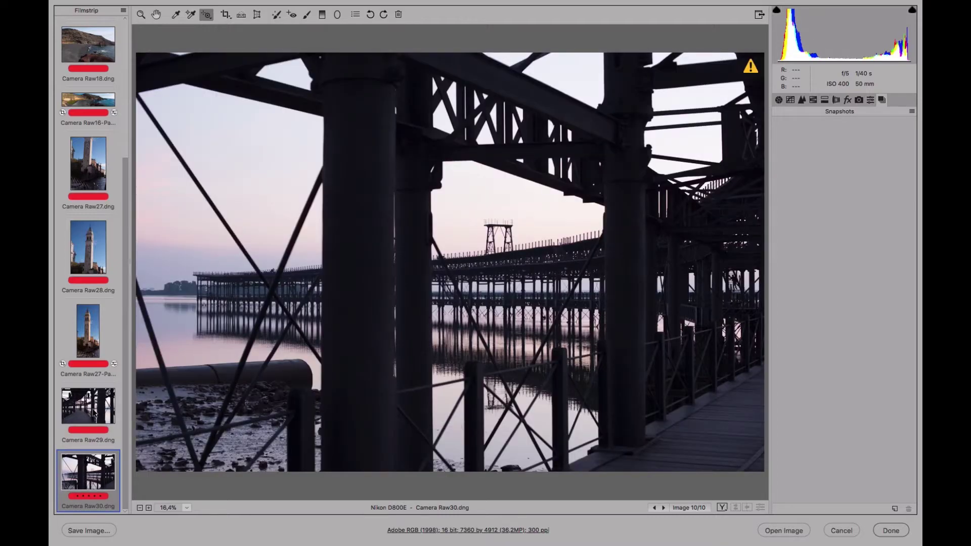
{"action": "left_click", "coordinate": [95, 414]}
{"action": "left_click", "coordinate": [95, 457]}
{"action": "left_click", "coordinate": [102, 464]}
{"action": "left_click", "coordinate": [94, 411]}
{"action": "left_click", "coordinate": [101, 466]}
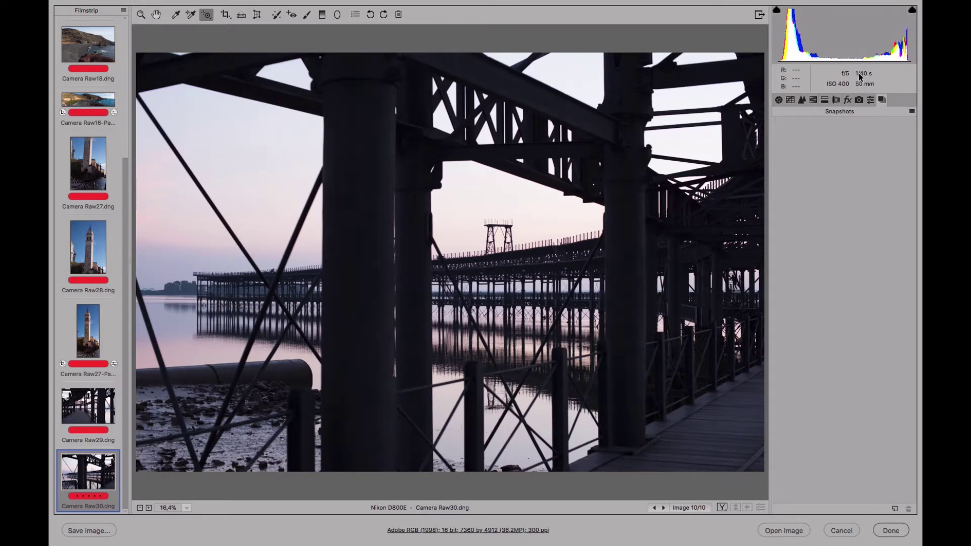
{"action": "left_click", "coordinate": [100, 420]}
{"action": "left_click", "coordinate": [102, 461]}
{"action": "left_click", "coordinate": [84, 413]}
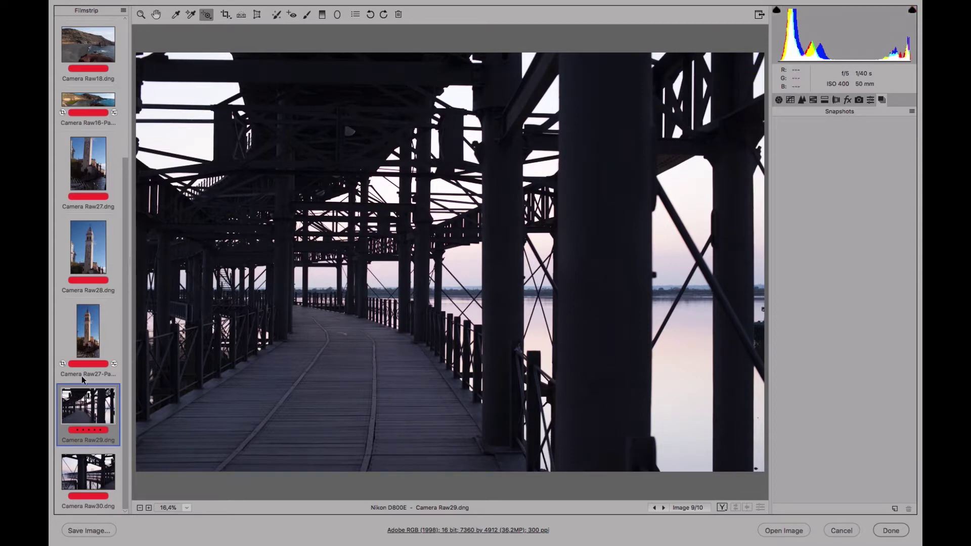
{"action": "left_click", "coordinate": [104, 483]}
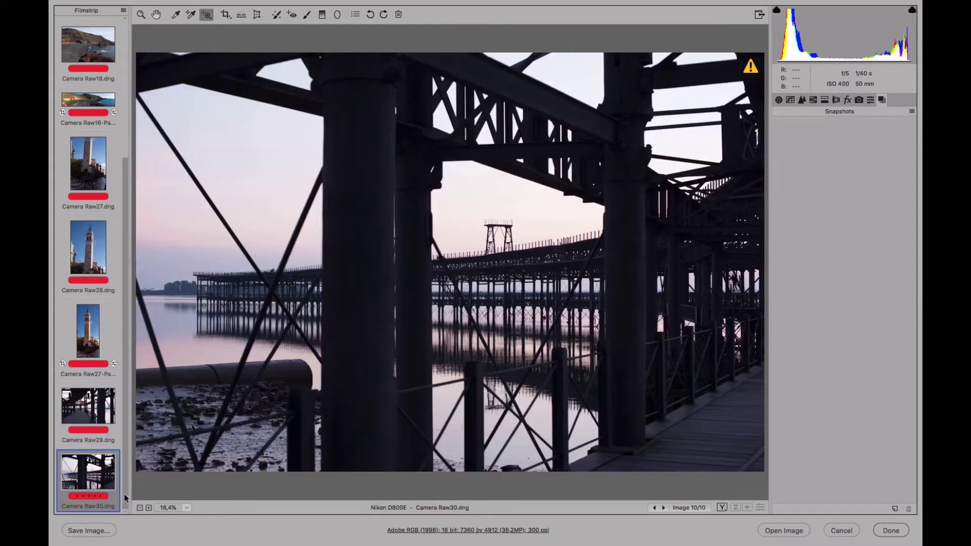
{"action": "left_click", "coordinate": [94, 408]}
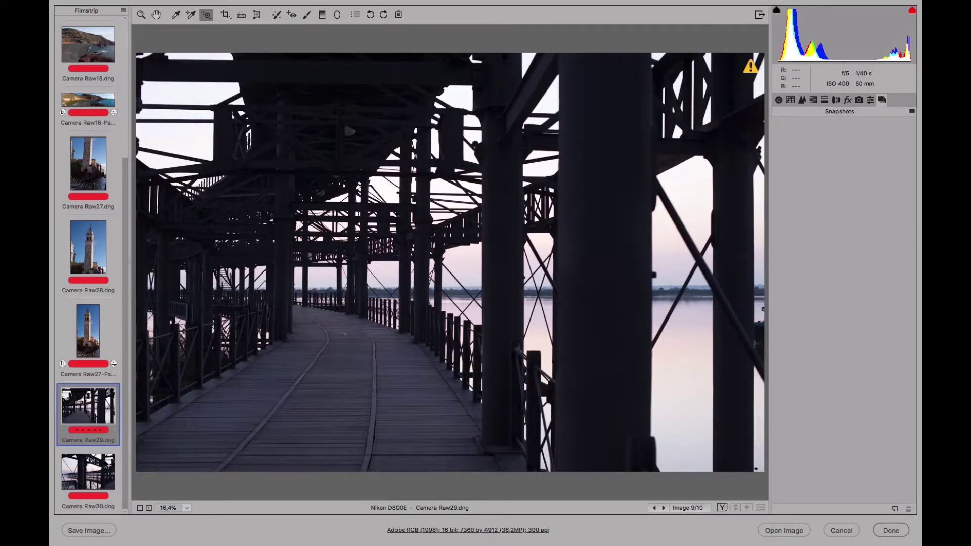
Select the Camera Raw29 and Camera Raw30 pier photos together and start a panorama merge
{"action": "left_click", "coordinate": [103, 467]}
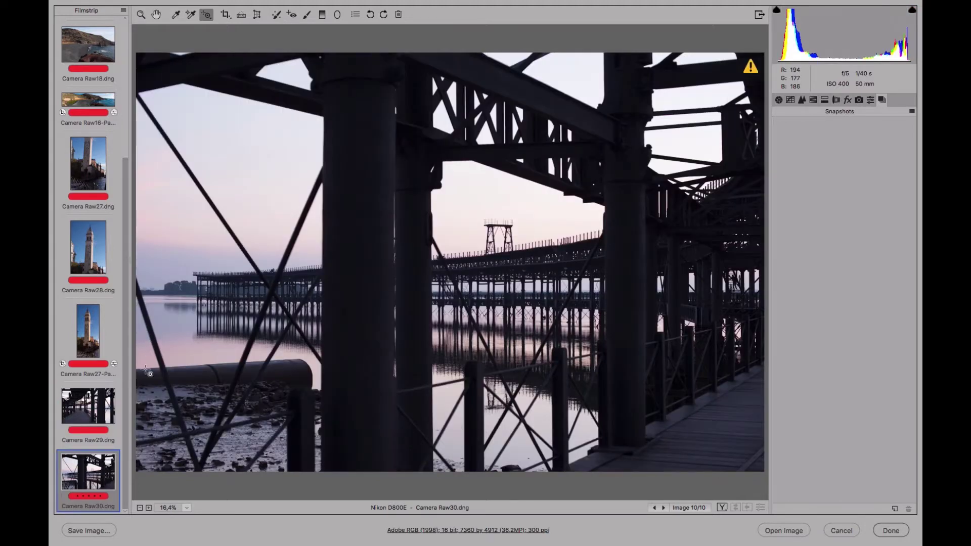
{"action": "left_click", "coordinate": [103, 412], "text": "shift"}
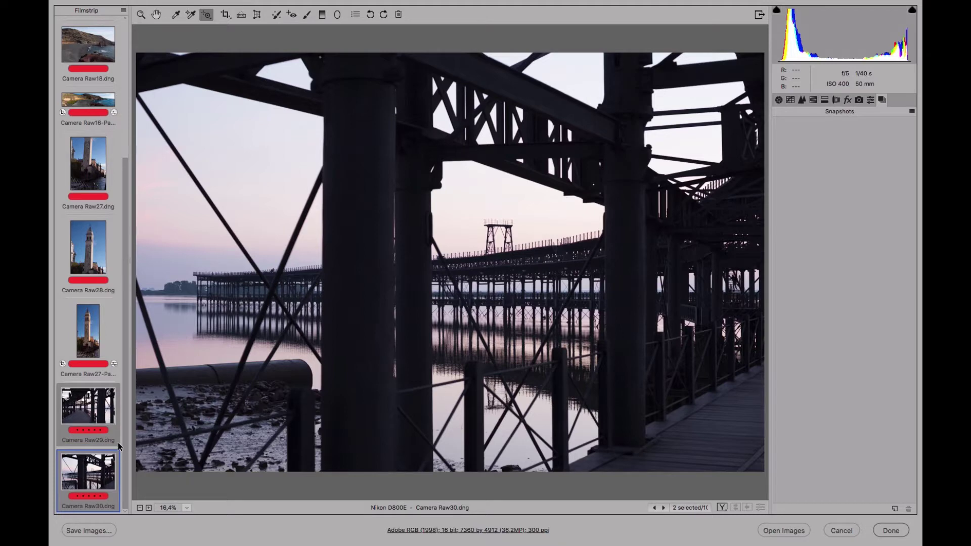
{"action": "left_click", "coordinate": [123, 11]}
{"action": "left_click", "coordinate": [173, 70]}
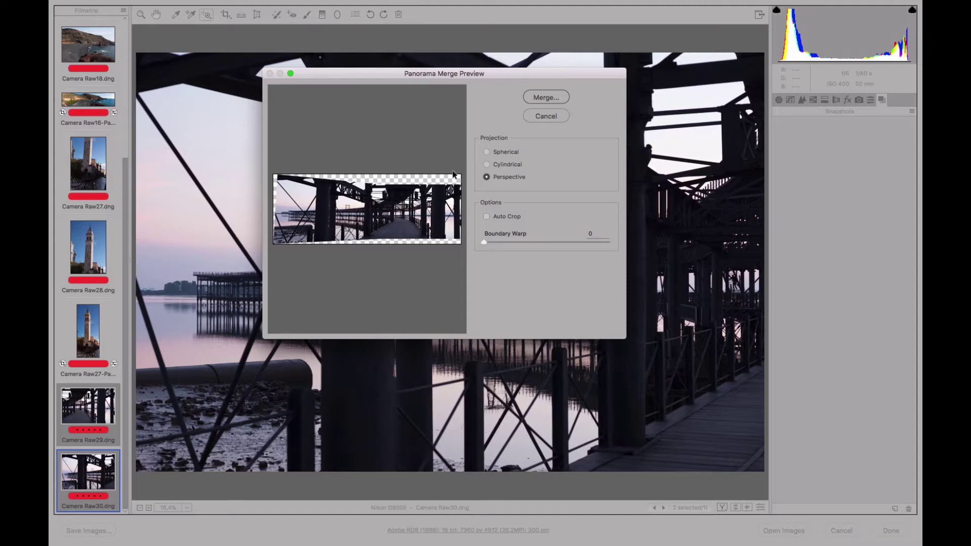
Compare the Spherical, Cylindrical and Perspective projections in the pier panorama's merge preview
{"action": "left_click", "coordinate": [494, 152]}
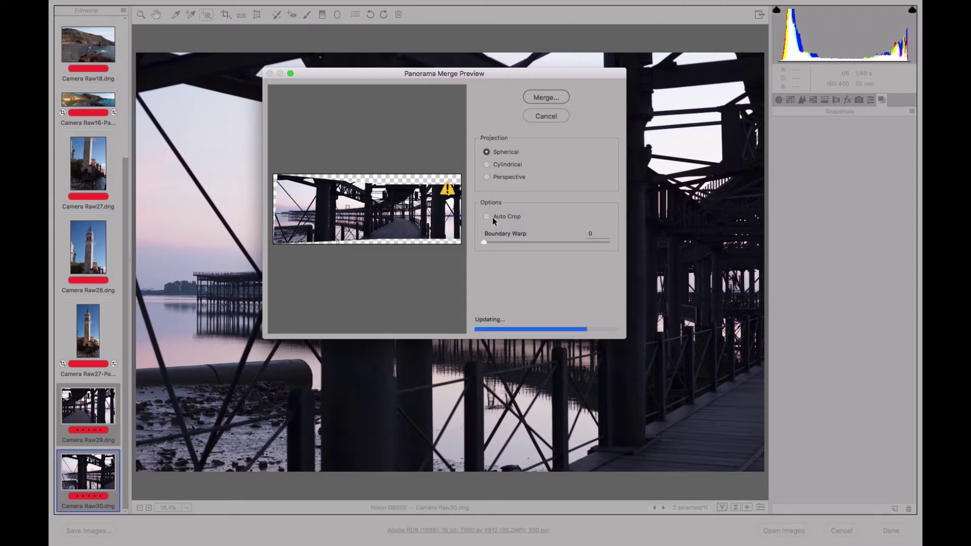
{"action": "left_click", "coordinate": [493, 165]}
{"action": "left_click", "coordinate": [495, 177]}
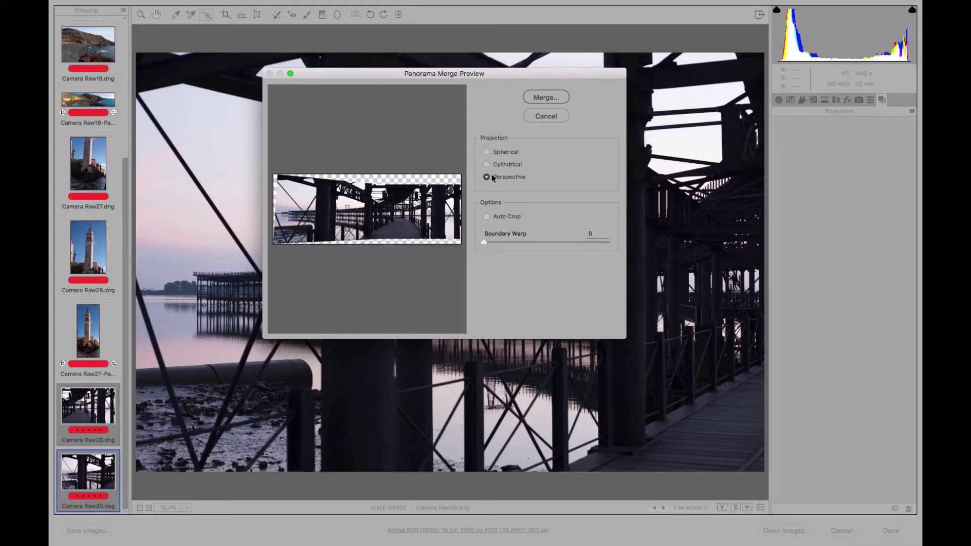
{"action": "left_click", "coordinate": [493, 153]}
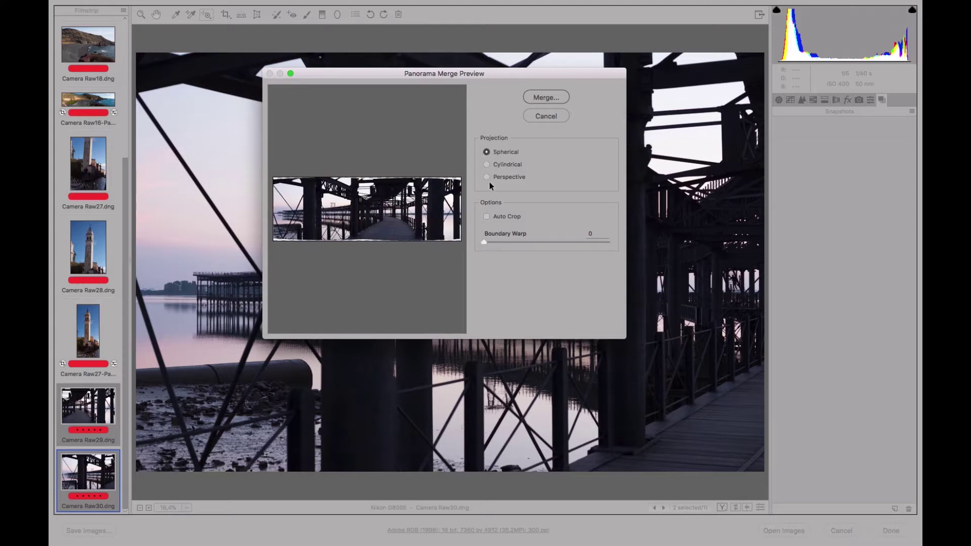
{"action": "left_click", "coordinate": [497, 165]}
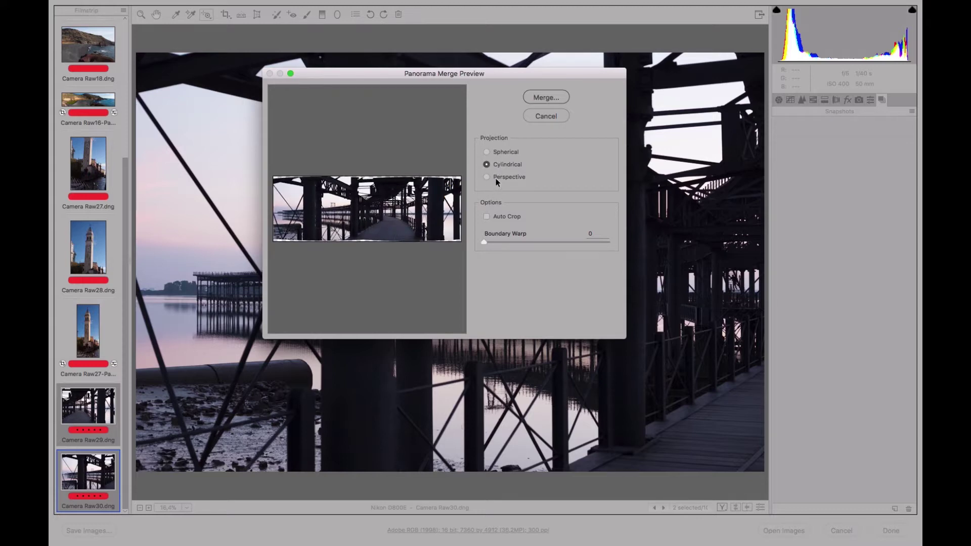
{"action": "left_click", "coordinate": [495, 178]}
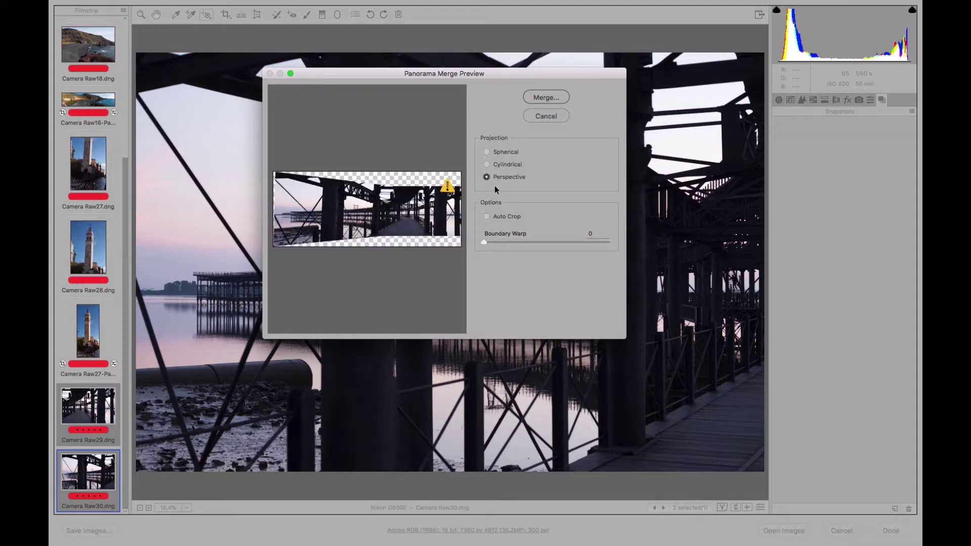
{"action": "left_click", "coordinate": [495, 151]}
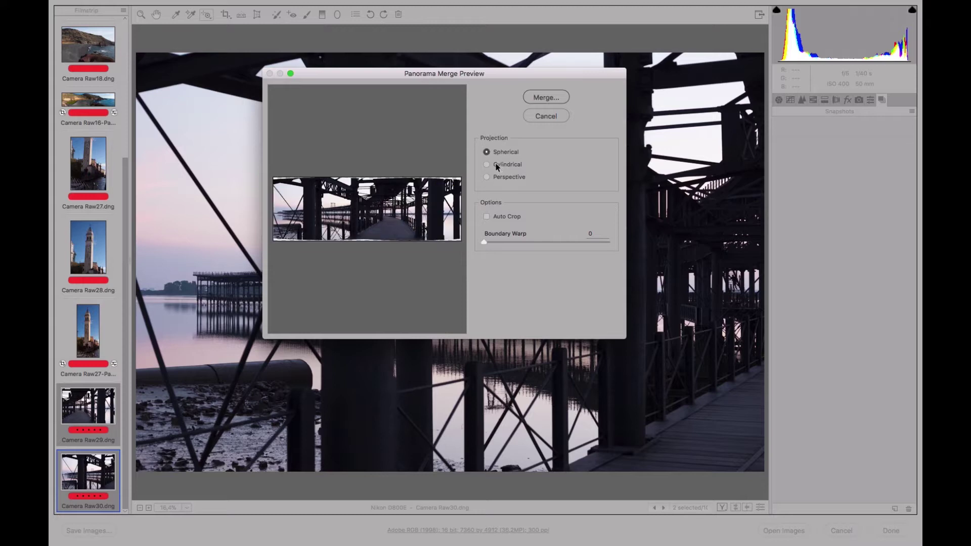
{"action": "left_click", "coordinate": [497, 166]}
{"action": "left_click", "coordinate": [496, 178]}
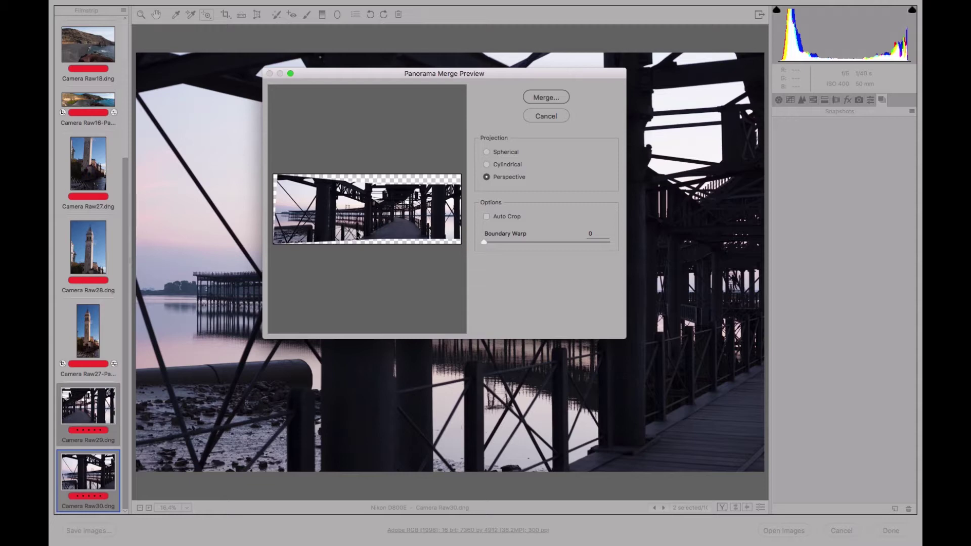
Merge the pier photos with the Perspective projection and save the panorama as Camera Raw30-PanoP.dng
{"action": "left_click", "coordinate": [486, 178]}
{"action": "left_click", "coordinate": [551, 97]}
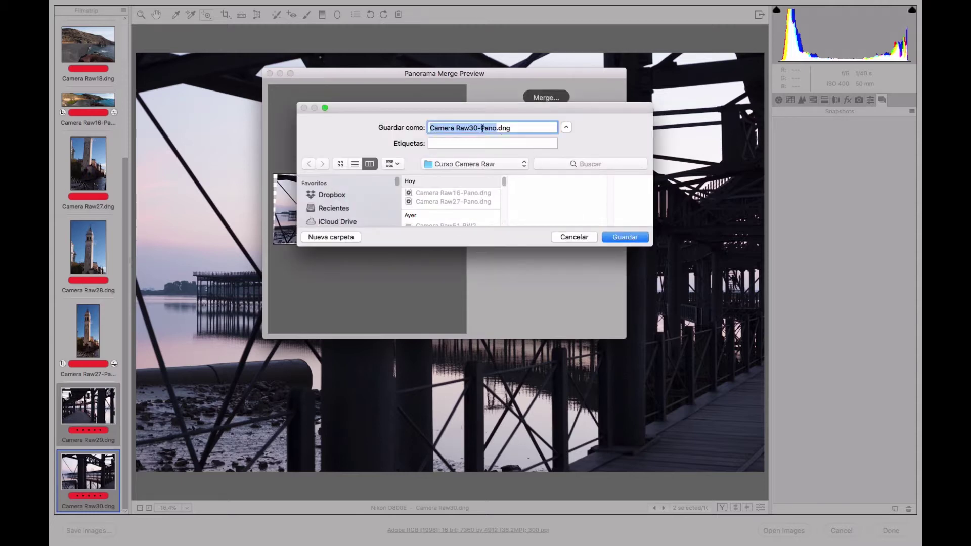
{"action": "left_click", "coordinate": [497, 128]}
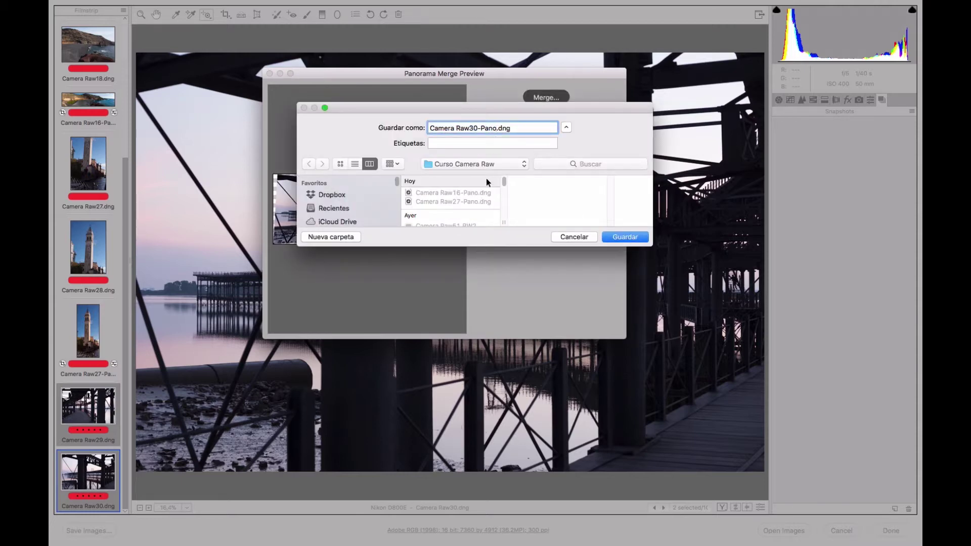
{"action": "type", "text": "P"}
{"action": "left_click", "coordinate": [635, 238]}
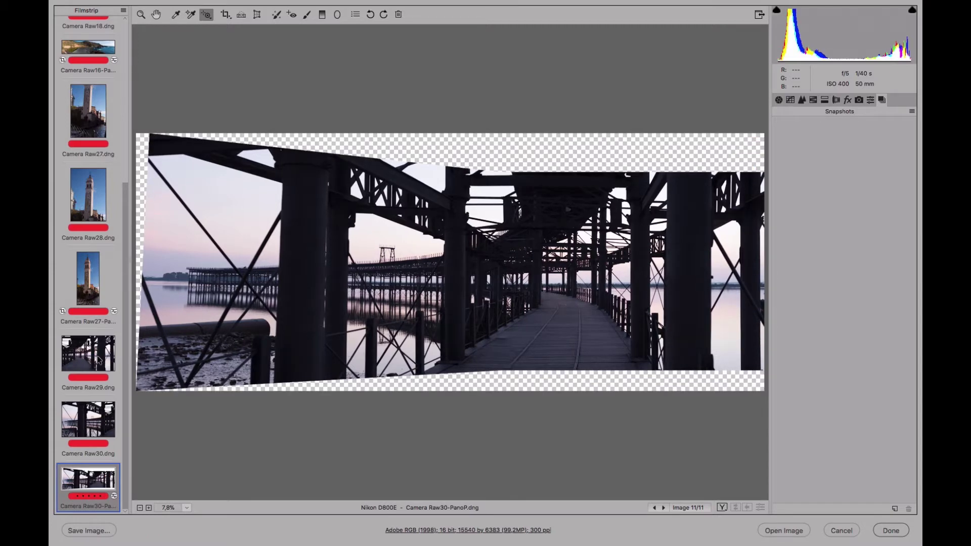
Start a second panorama merge of Camera Raw29 and Camera Raw30 using the Spherical projection
{"action": "left_click", "coordinate": [100, 359]}
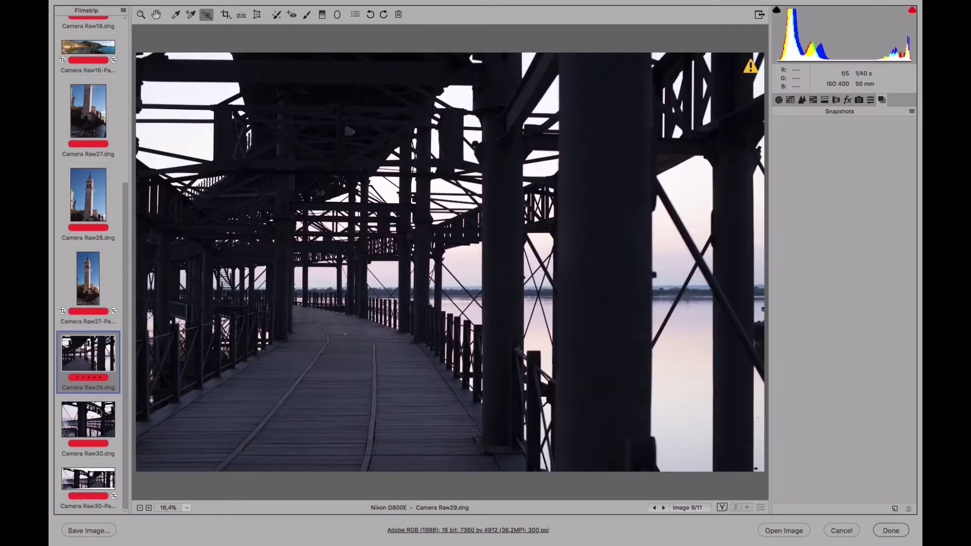
{"action": "left_click", "coordinate": [101, 412], "text": "shift"}
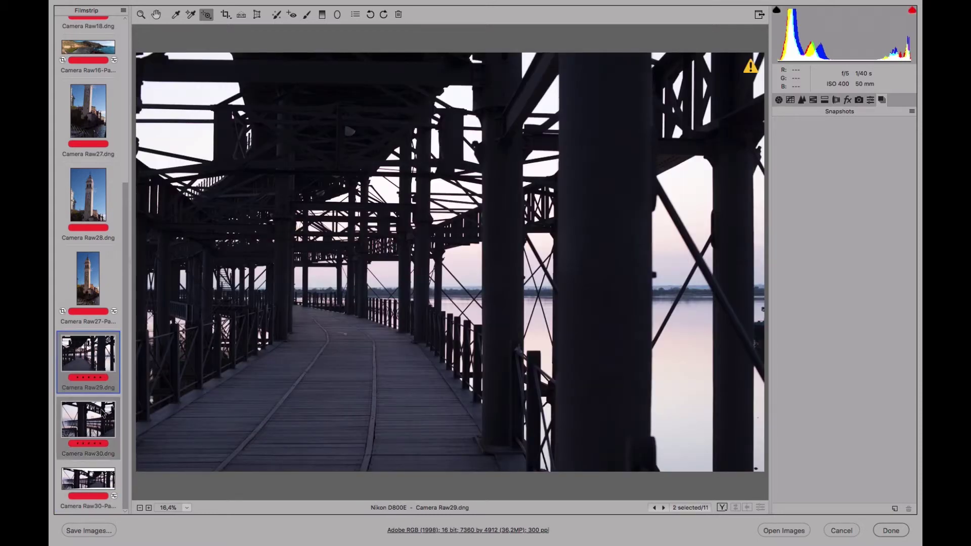
{"action": "left_click", "coordinate": [123, 10]}
{"action": "left_click", "coordinate": [150, 72]}
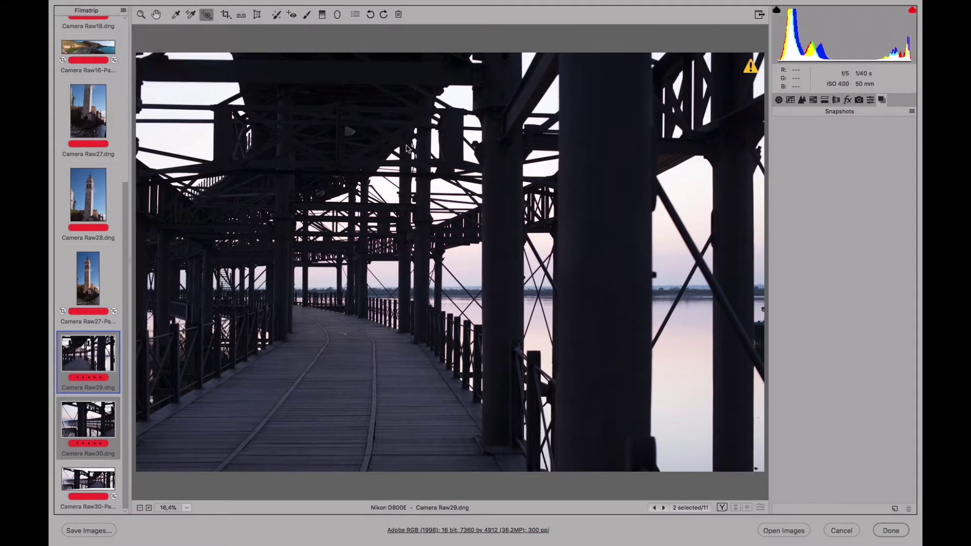
{"action": "left_click", "coordinate": [486, 152]}
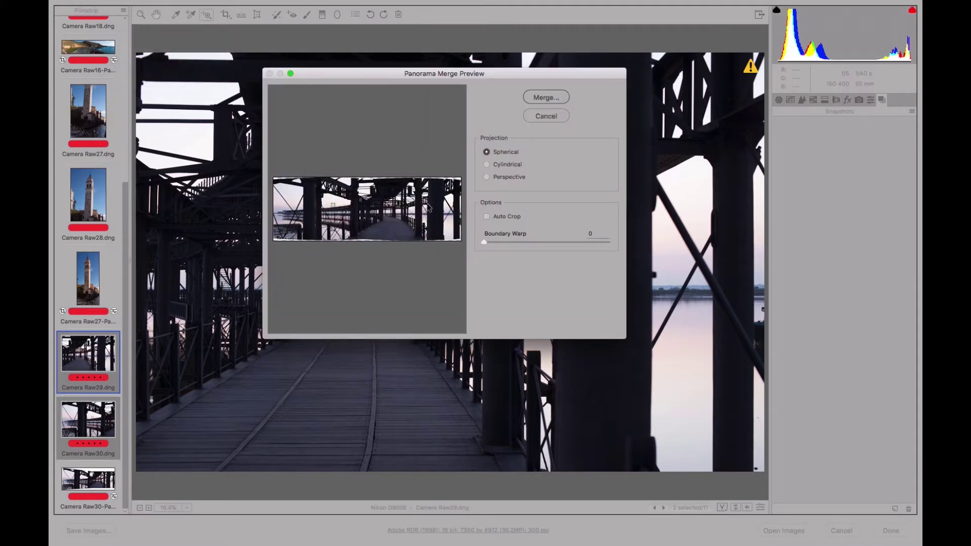
Merge the spherical pier panorama and save it as Camera Raw29-PanoE.dng in the Curso Camera Raw folder
{"action": "left_click", "coordinate": [546, 97]}
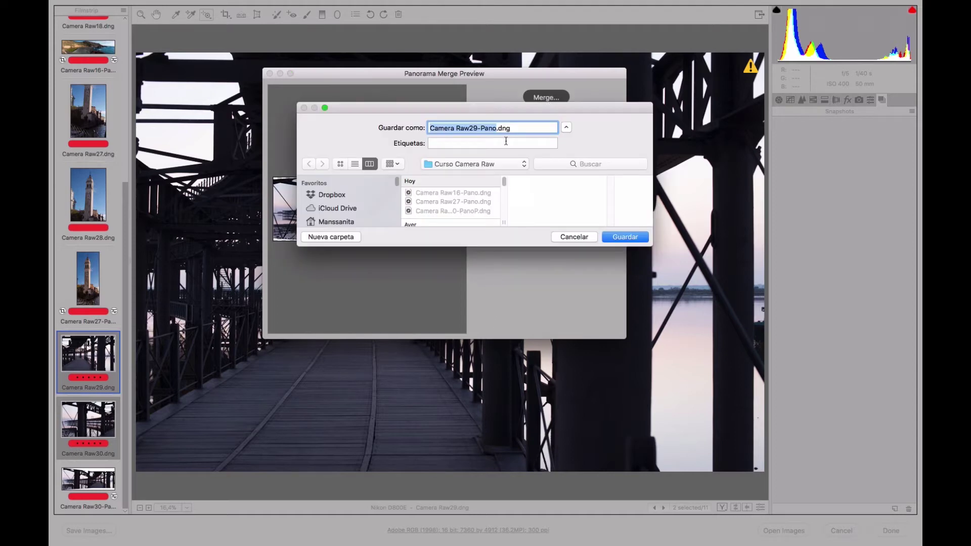
{"action": "left_click", "coordinate": [497, 129]}
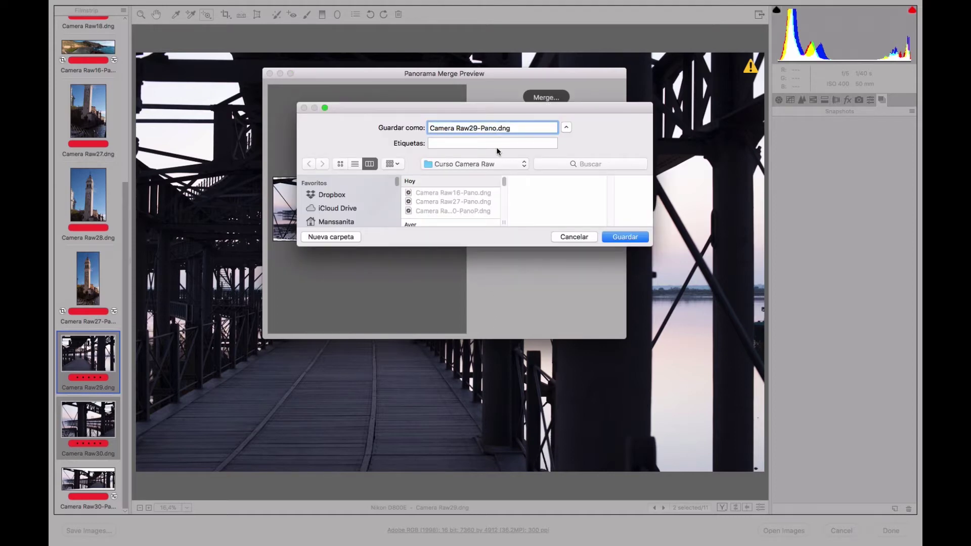
{"action": "type", "text": "E"}
{"action": "left_click", "coordinate": [625, 237]}
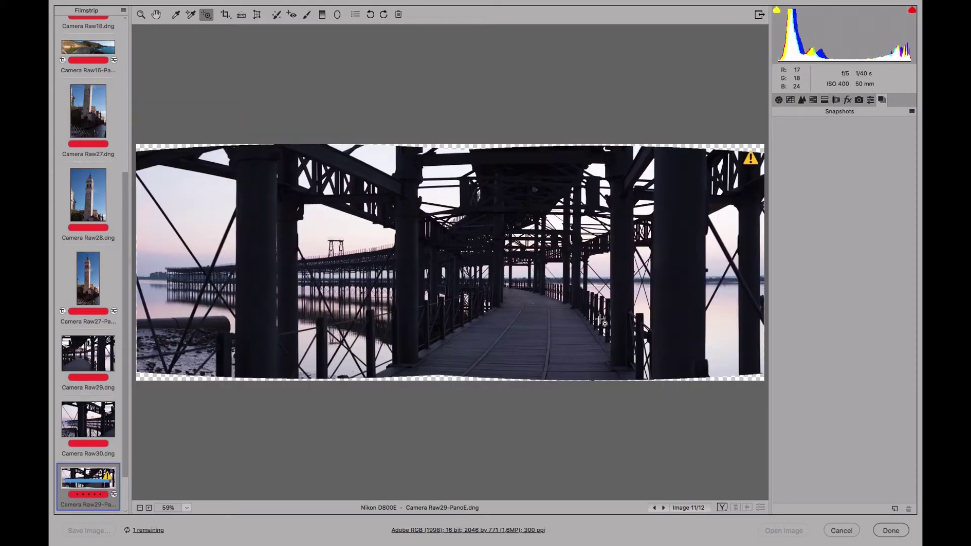
Compare the spherical Camera Raw29-PanoE and perspective Camera Raw30-PanoP panoramas for distortion and transparent edges
{"action": "scroll", "coordinate": [124, 394], "scroll_direction": "down", "scroll_amount": 2}
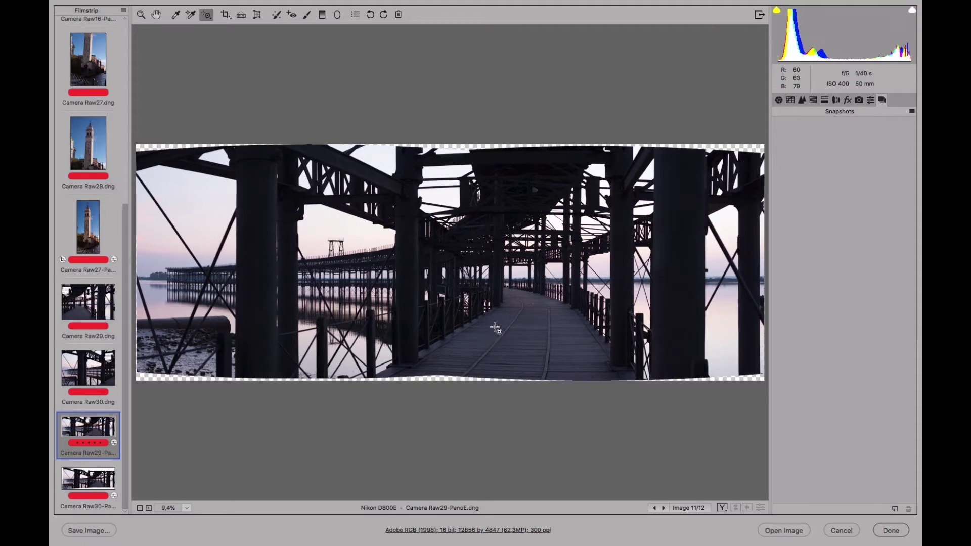
{"action": "left_click", "coordinate": [109, 483]}
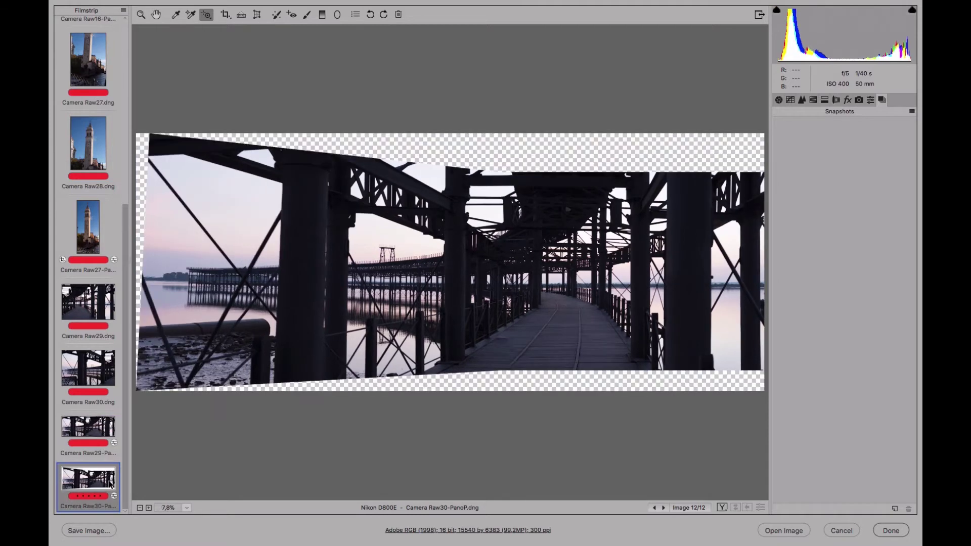
{"action": "left_click", "coordinate": [97, 426]}
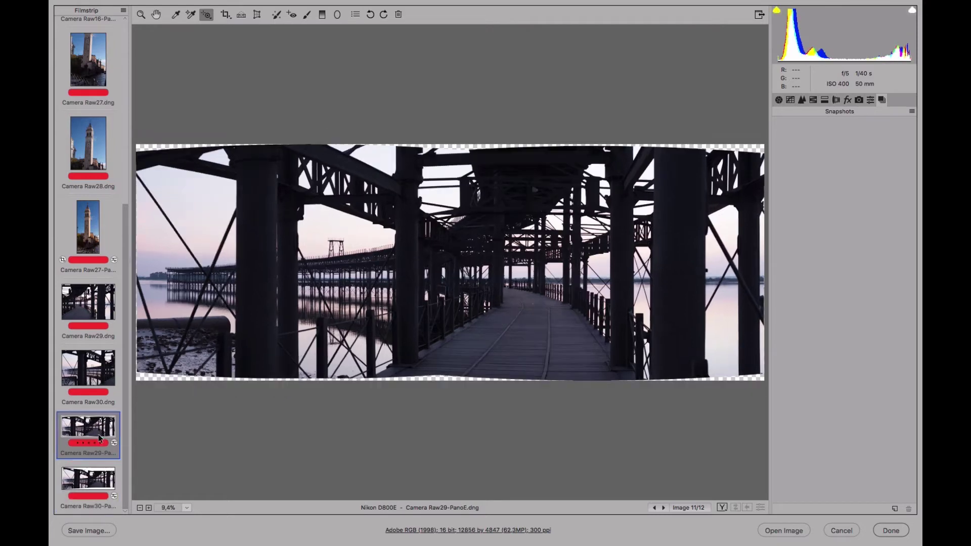
{"action": "left_click", "coordinate": [99, 470]}
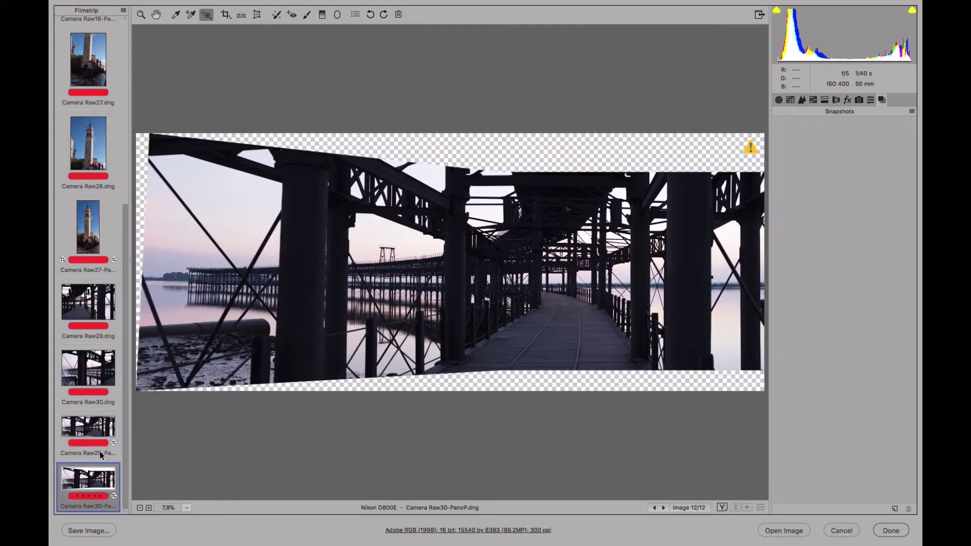
{"action": "left_click", "coordinate": [106, 426]}
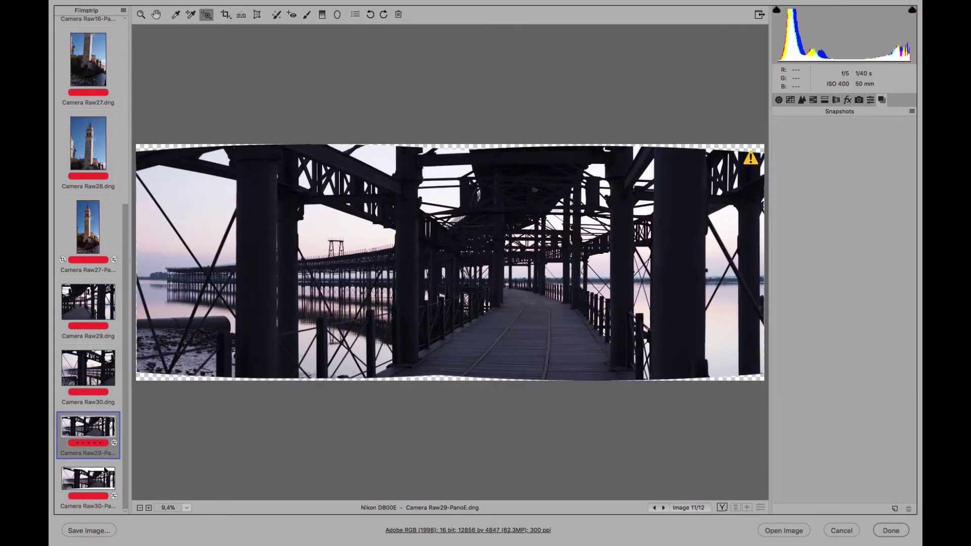
{"action": "left_click", "coordinate": [106, 477]}
{"action": "left_click", "coordinate": [105, 434]}
{"action": "left_click", "coordinate": [104, 475]}
{"action": "left_click", "coordinate": [104, 427]}
{"action": "left_click", "coordinate": [106, 475]}
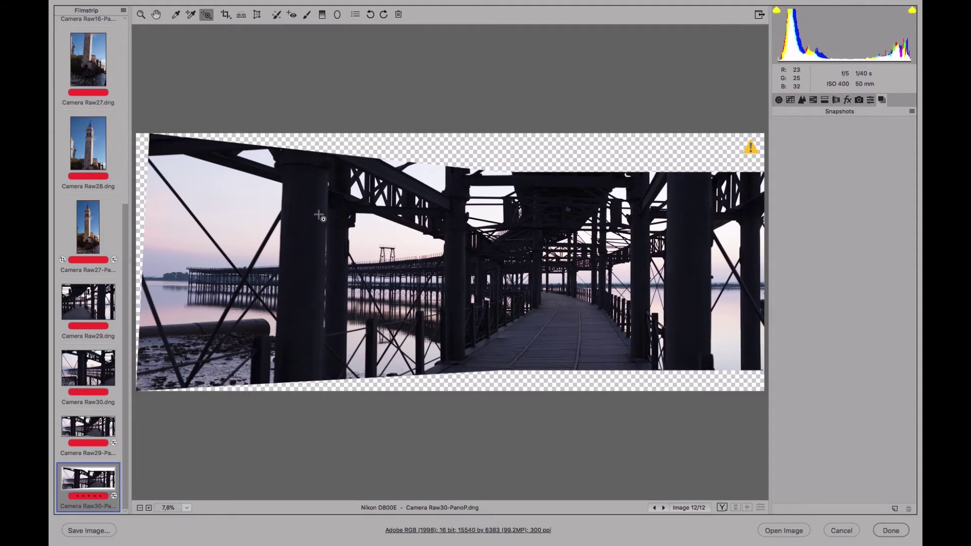
{"action": "left_click", "coordinate": [98, 451]}
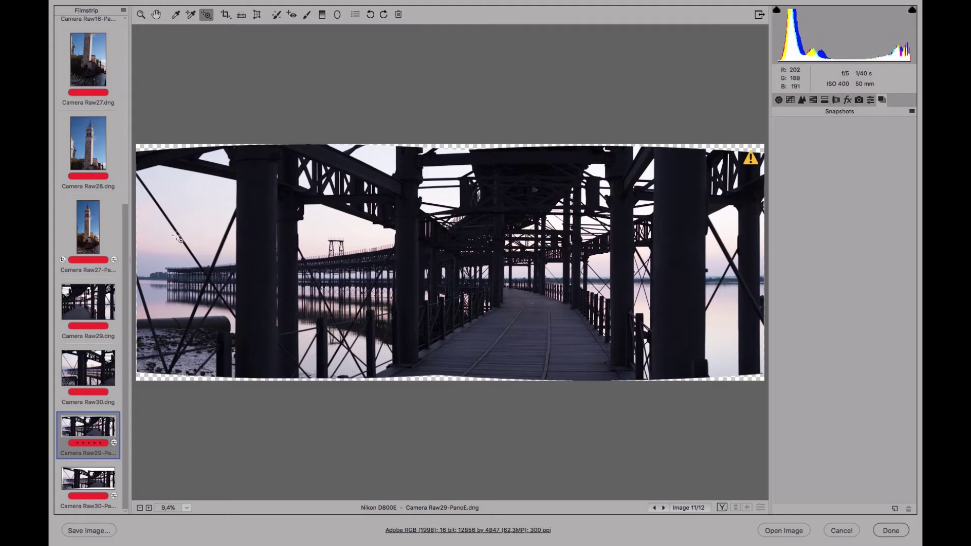
Crop the spherical Camera Raw29-PanoE panorama just inside its transparent edges and apply the crop
{"action": "left_click", "coordinate": [226, 16]}
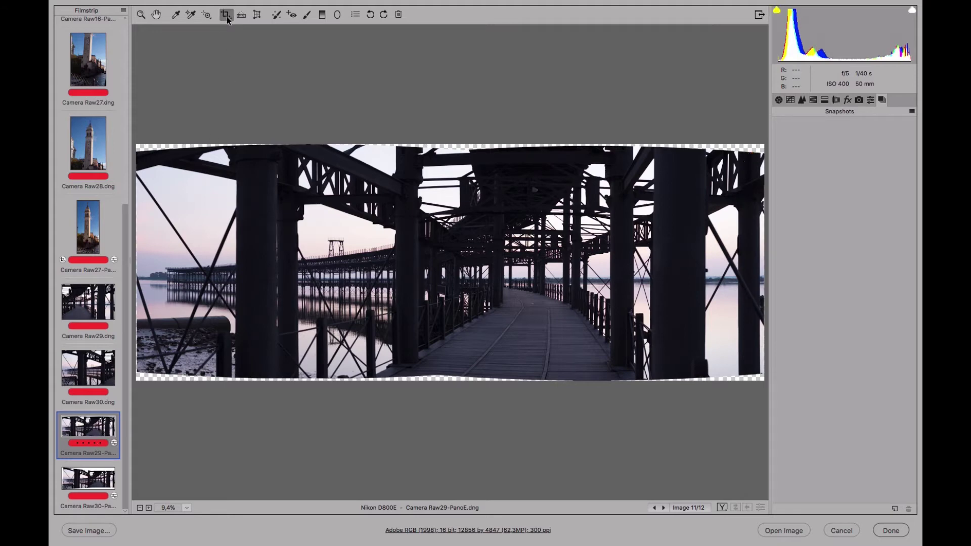
{"action": "left_click_drag", "start_coordinate": [227, 18], "coordinate": [234, 28]}
{"action": "left_click_drag", "start_coordinate": [139, 156], "coordinate": [760, 372]}
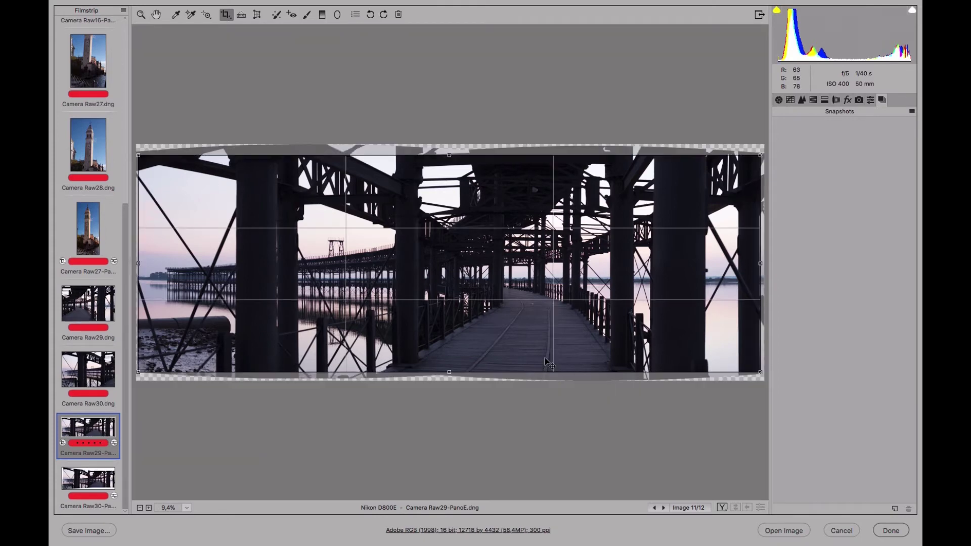
{"action": "key", "text": "z"}
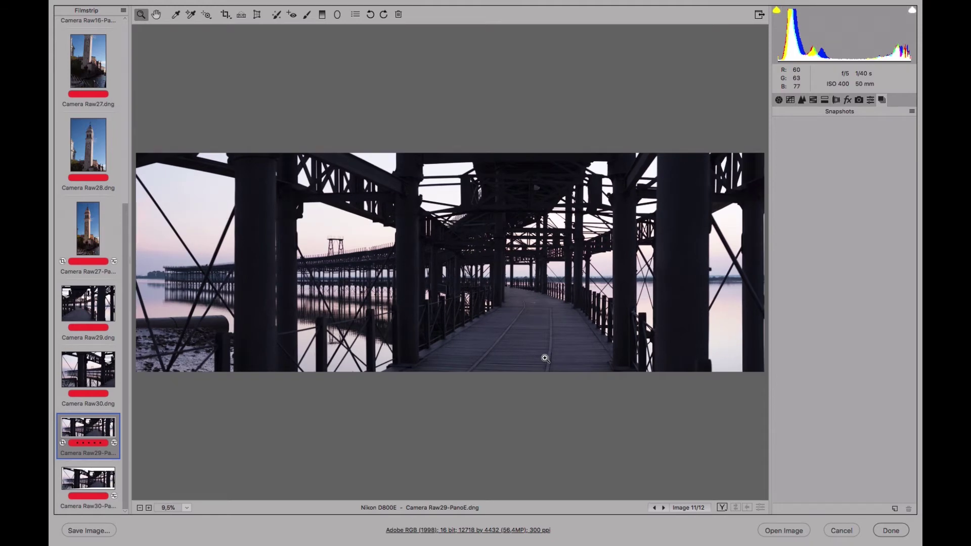
Set the pier panorama's Shadows to +40, Blacks to -3 and Clarity to +25
{"action": "left_click", "coordinate": [783, 101]}
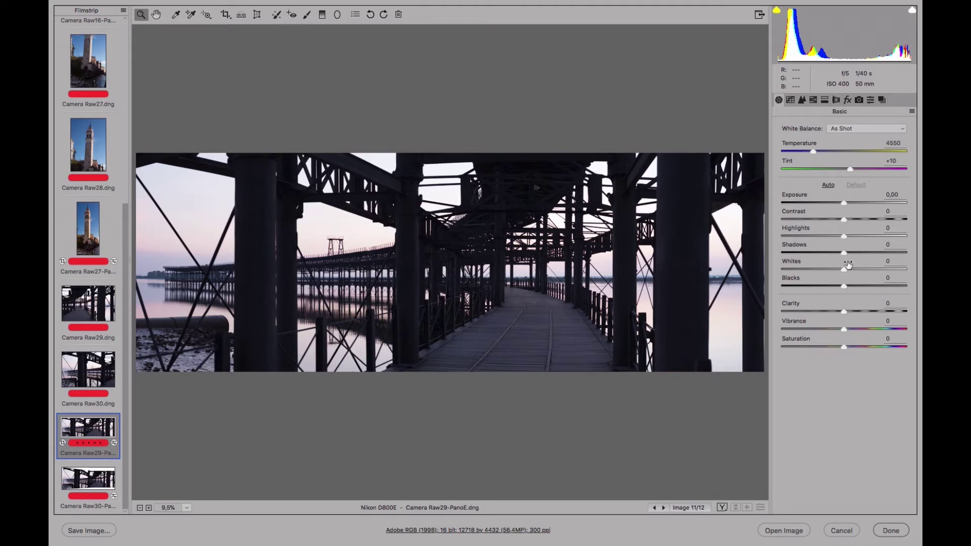
{"action": "left_click_drag", "start_coordinate": [852, 251], "coordinate": [869, 250]}
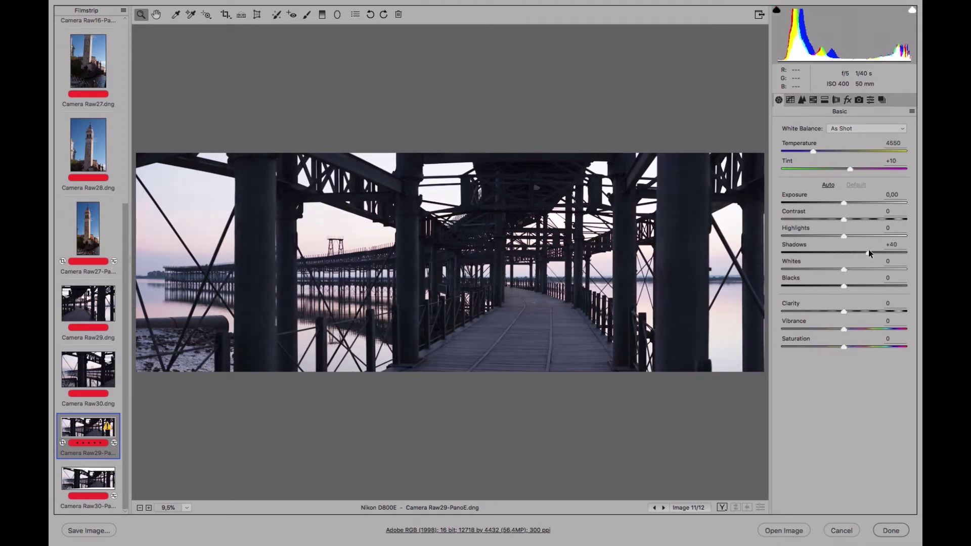
{"action": "left_click", "coordinate": [841, 285]}
{"action": "left_click_drag", "start_coordinate": [841, 284], "coordinate": [840, 285]}
{"action": "left_click_drag", "start_coordinate": [843, 310], "coordinate": [858, 308]}
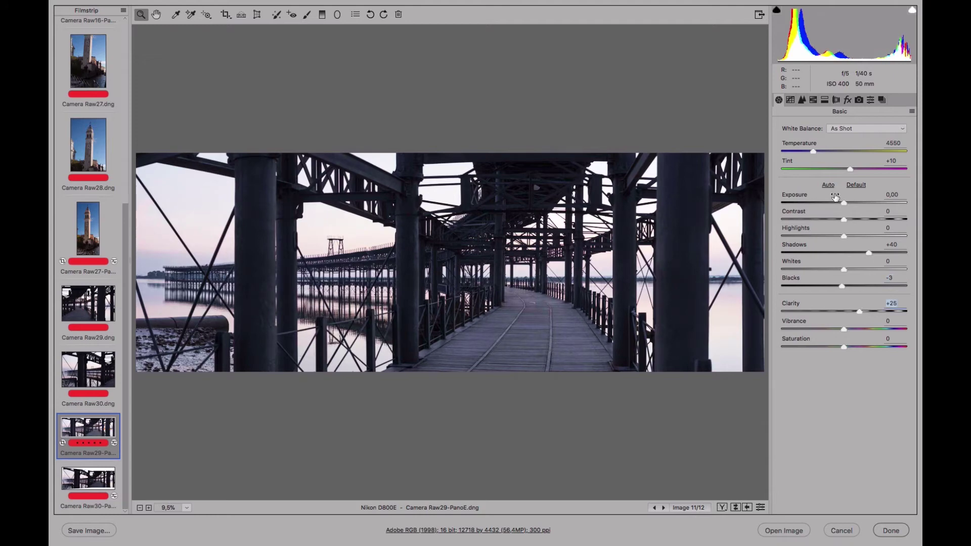
Set Highlights to -44, Vibrance to +44, Temperature to 5200 and Whites to -45 for the pier panorama
{"action": "mouse_move", "coordinate": [825, 237]}
{"action": "left_mouse_down"}
{"action": "mouse_move", "coordinate": [802, 232]}
{"action": "mouse_move", "coordinate": [816, 230]}
{"action": "left_mouse_up"}
{"action": "mouse_move", "coordinate": [856, 328]}
{"action": "left_mouse_down"}
{"action": "mouse_move", "coordinate": [882, 325]}
{"action": "mouse_move", "coordinate": [871, 326]}
{"action": "left_mouse_up"}
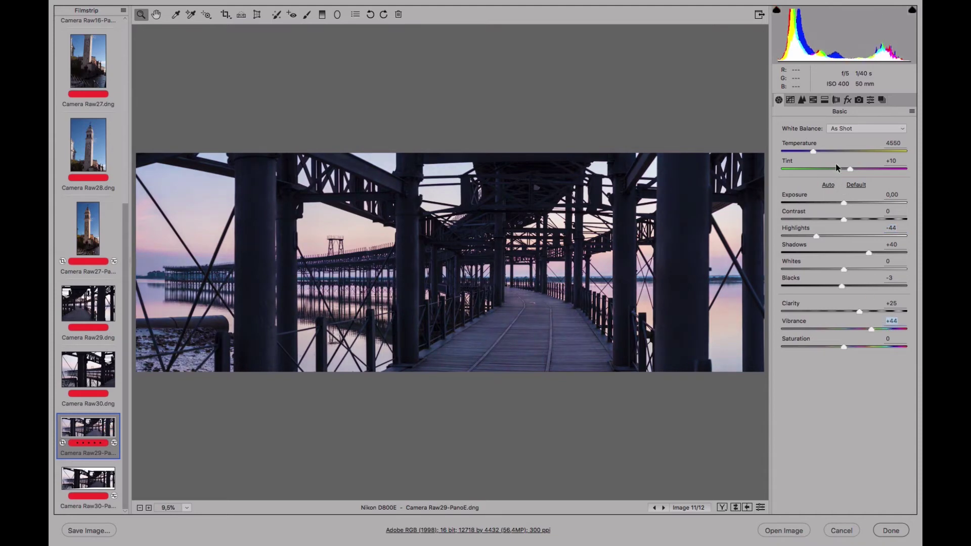
{"action": "left_click_drag", "start_coordinate": [813, 152], "coordinate": [820, 151]}
{"action": "left_click_drag", "start_coordinate": [826, 270], "coordinate": [816, 269]}
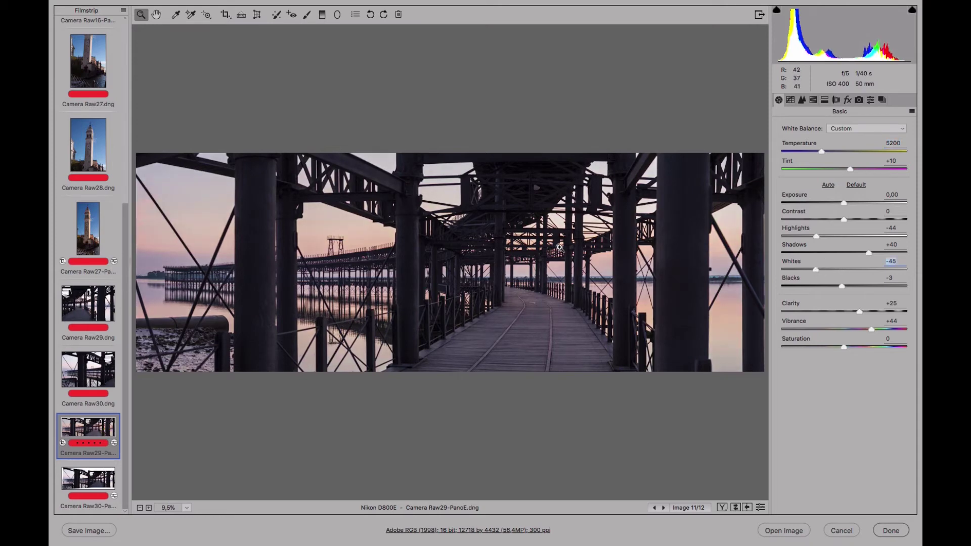
Adjust the sunset sky's orange luminance and raise Oranges saturation to about +32 and Yellows to about +10 with the Targeted Adjustment tool
{"action": "left_click", "coordinate": [206, 14]}
{"action": "left_click", "coordinate": [813, 100]}
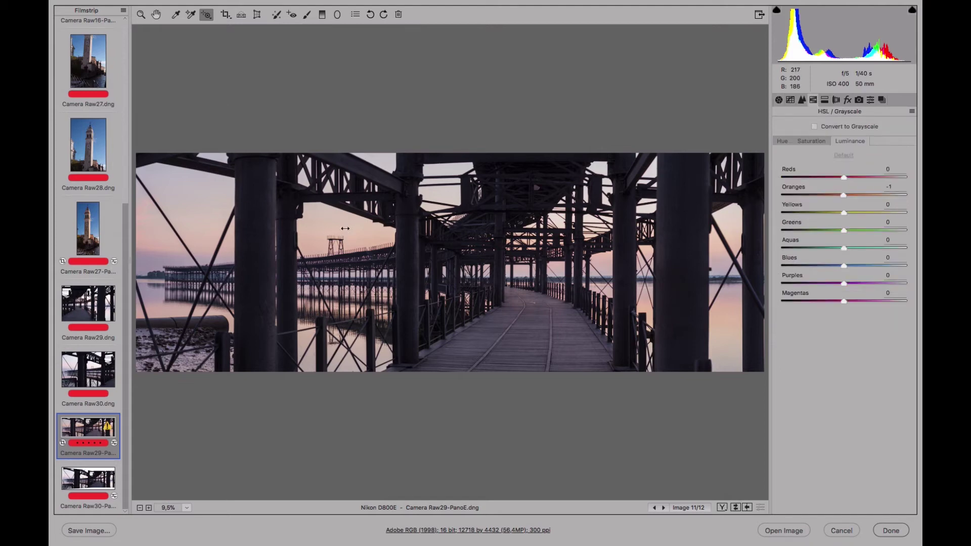
{"action": "left_click_drag", "start_coordinate": [345, 230], "coordinate": [387, 230]}
{"action": "left_click", "coordinate": [812, 141]}
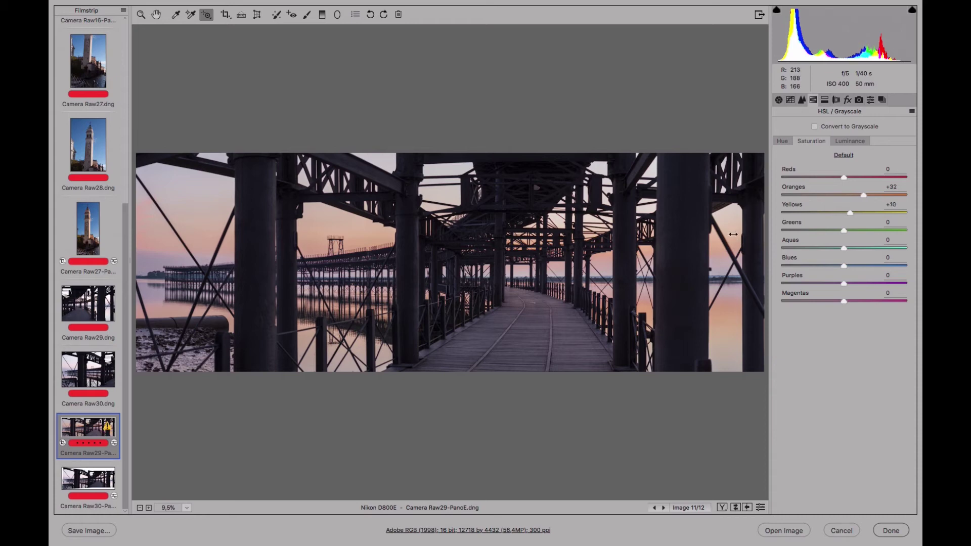
{"action": "left_click_drag", "start_coordinate": [733, 234], "coordinate": [732, 234]}
{"action": "left_click_drag", "start_coordinate": [189, 229], "coordinate": [195, 229]}
Fine-tune Clarity and set the pier panorama's point tone curve to Medium Contrast
{"action": "left_click", "coordinate": [778, 100]}
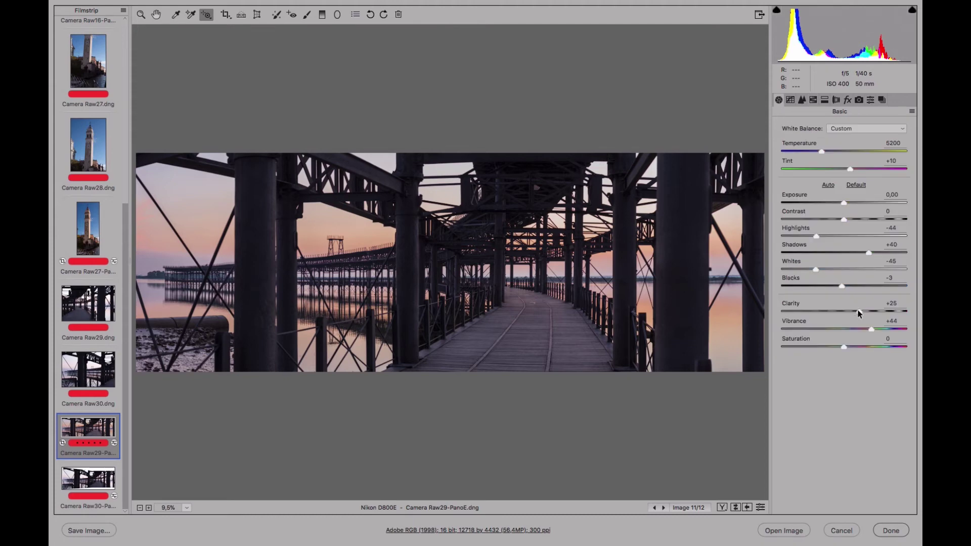
{"action": "left_click_drag", "start_coordinate": [858, 313], "coordinate": [860, 319]}
{"action": "left_click", "coordinate": [789, 101]}
{"action": "left_click", "coordinate": [826, 123]}
{"action": "left_click", "coordinate": [826, 143]}
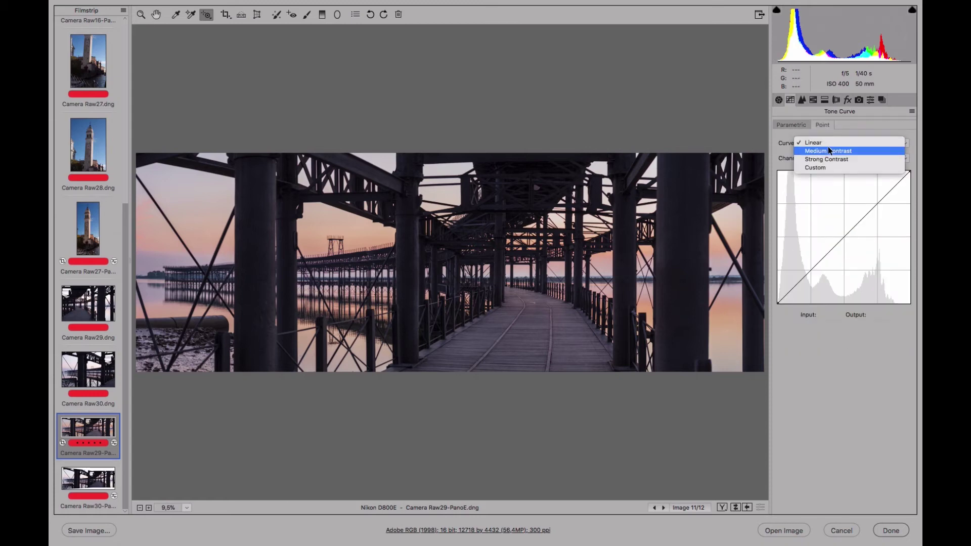
{"action": "left_click", "coordinate": [828, 149]}
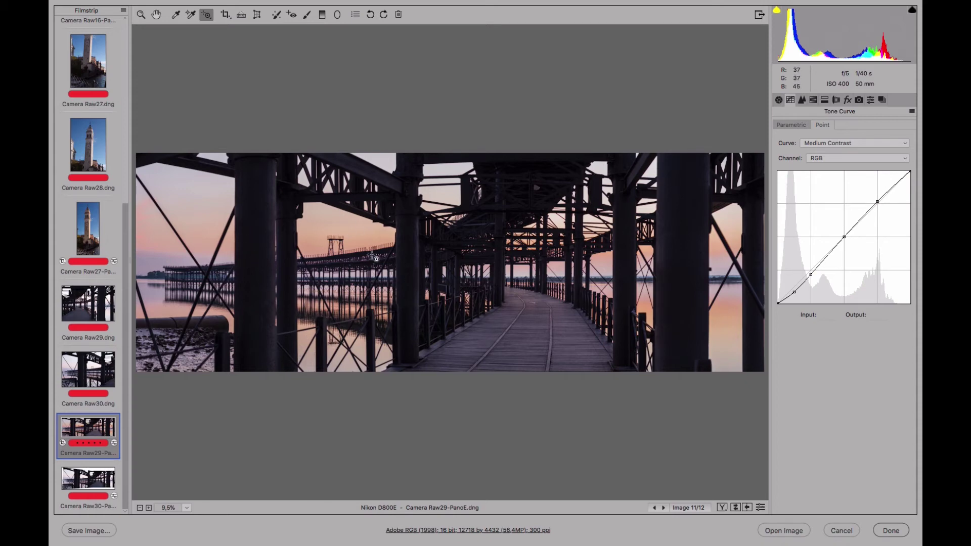
Save the pier panorama's current development as a snapshot named Revelada
{"action": "left_click", "coordinate": [882, 101]}
{"action": "left_click", "coordinate": [895, 508]}
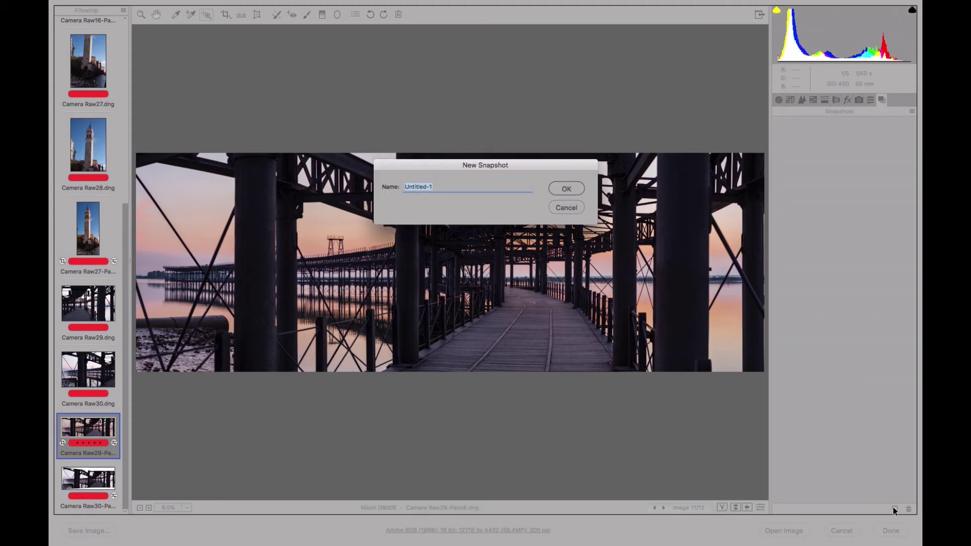
{"action": "type", "text": "Revelada"}
{"action": "left_click", "coordinate": [567, 189]}
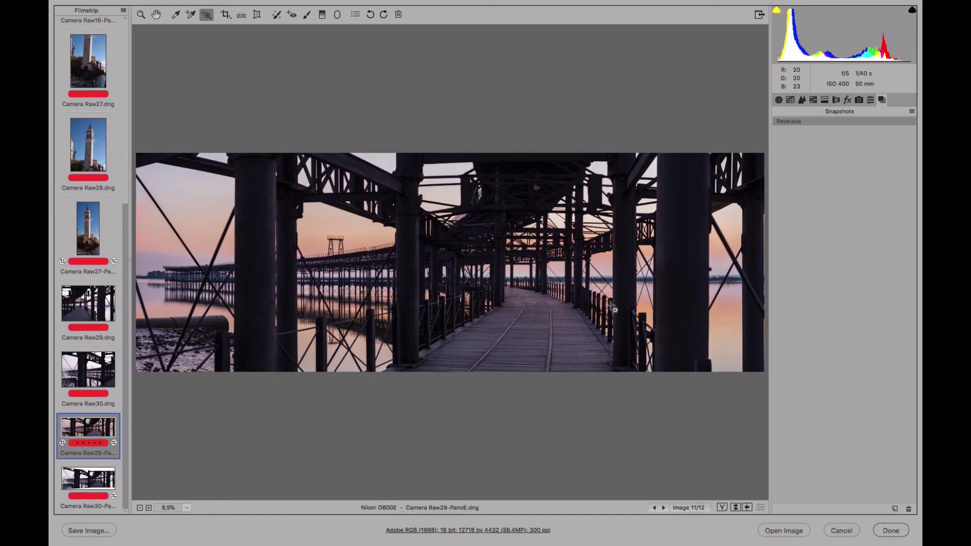
Apply the Camera Raw Defaults to the pier panorama for comparison and restore the Revelada snapshot
{"action": "left_click", "coordinate": [912, 111]}
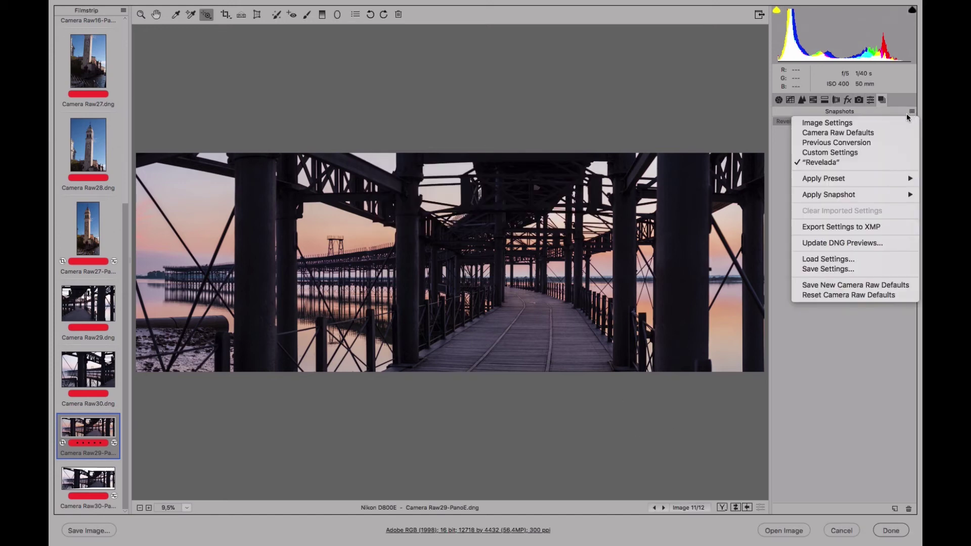
{"action": "left_click", "coordinate": [874, 132]}
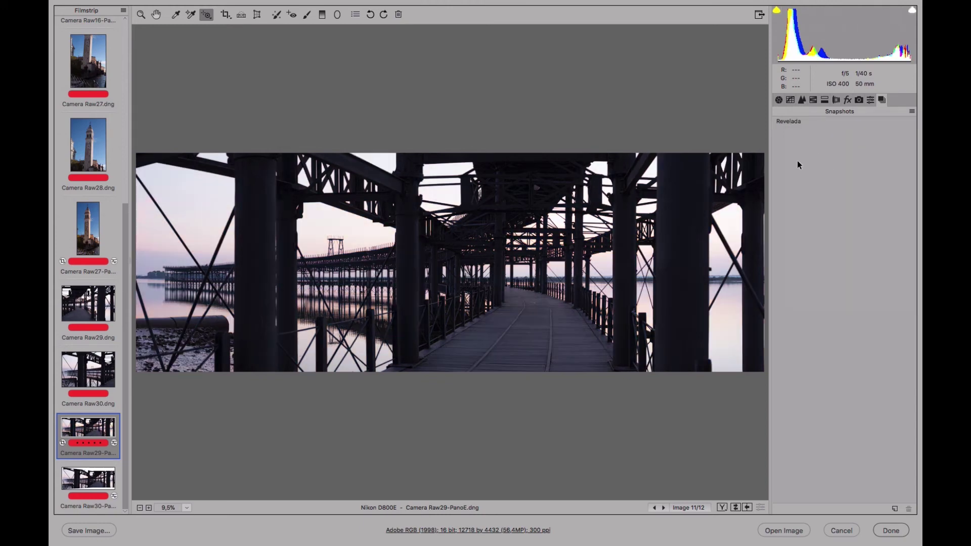
{"action": "left_click", "coordinate": [793, 120]}
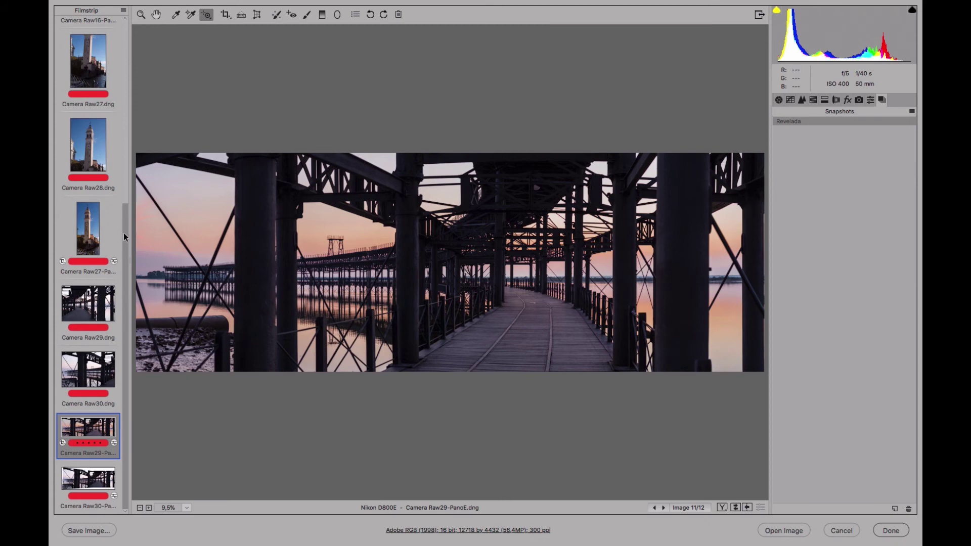
Review the coastal source photos and the developed coast, bell tower and spherical pier panoramas
{"action": "left_click_drag", "start_coordinate": [123, 233], "coordinate": [101, 44]}
{"action": "left_click", "coordinate": [101, 48]}
{"action": "left_click", "coordinate": [97, 101]}
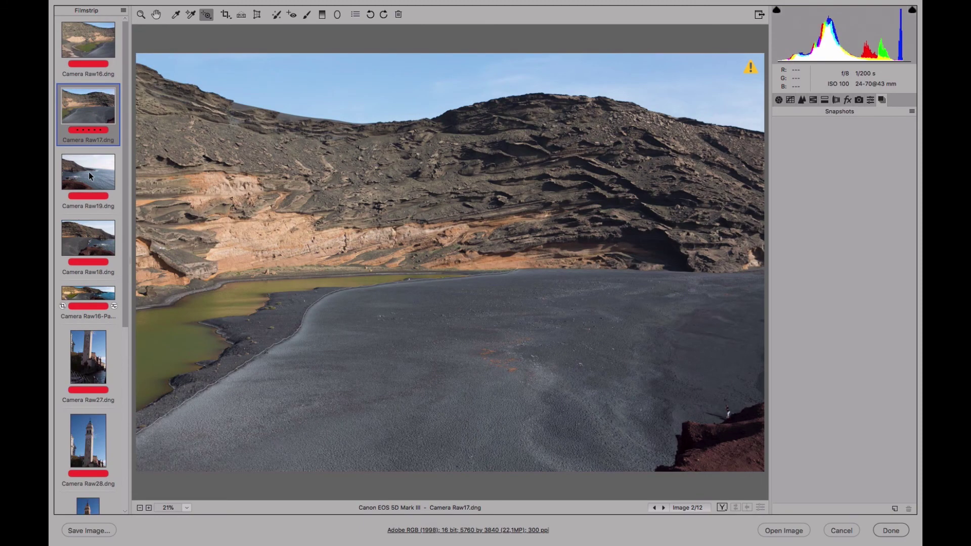
{"action": "left_click", "coordinate": [89, 172]}
{"action": "left_click", "coordinate": [100, 236]}
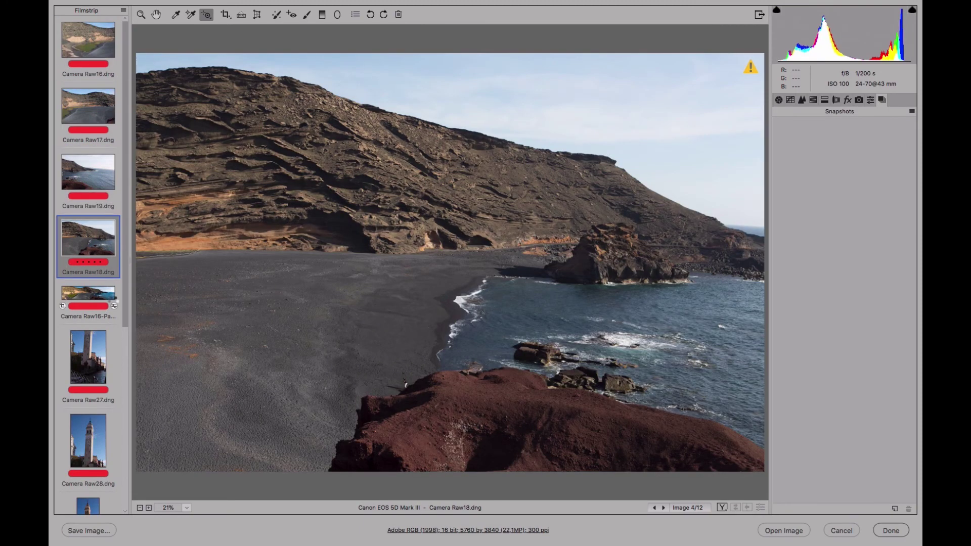
{"action": "left_click", "coordinate": [108, 293]}
{"action": "scroll", "coordinate": [125, 314], "scroll_direction": "down", "scroll_amount": 5}
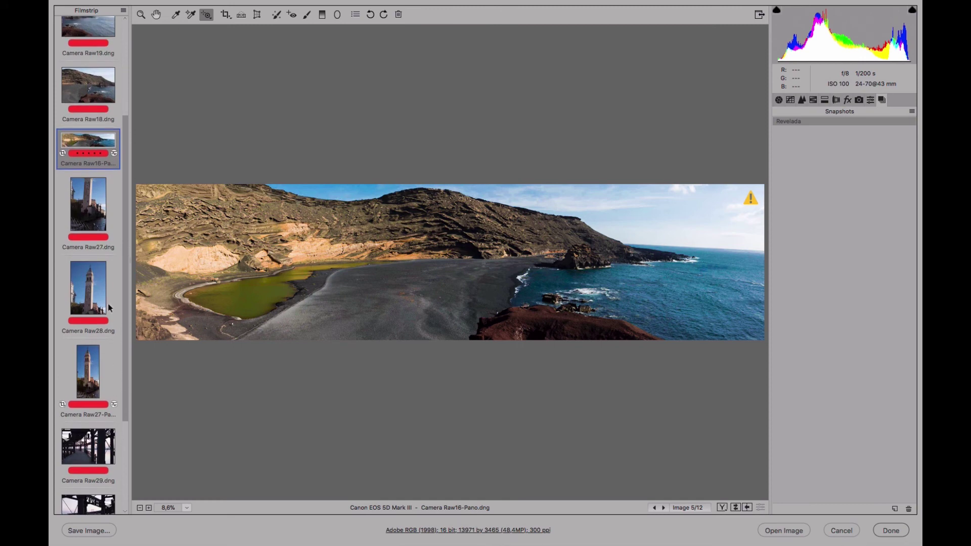
{"action": "left_click", "coordinate": [109, 370]}
{"action": "left_click_drag", "start_coordinate": [123, 352], "coordinate": [126, 454]}
{"action": "left_click", "coordinate": [105, 432]}
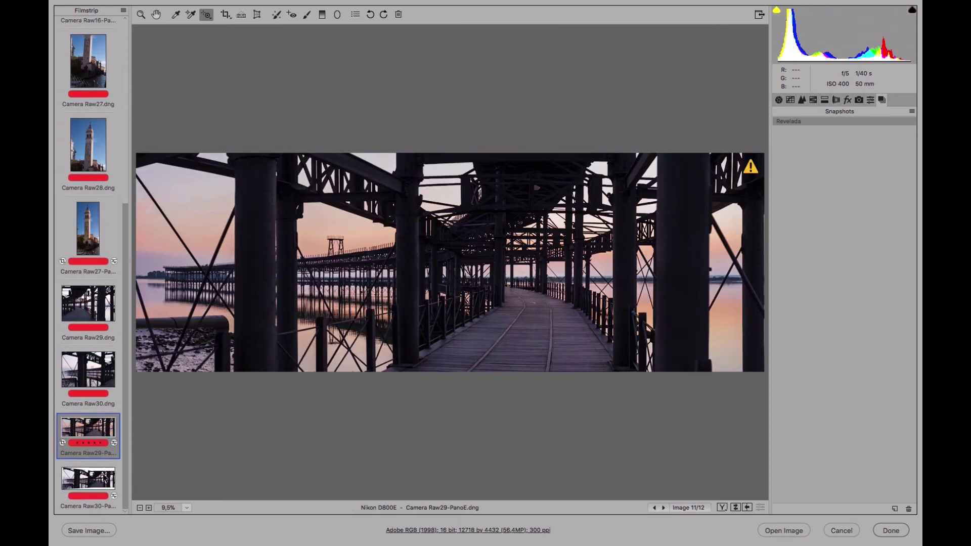
Compare the developed spherical pier panorama with the undeveloped perspective version, Camera Raw30-PanoP
{"action": "left_click", "coordinate": [107, 468]}
{"action": "left_click", "coordinate": [107, 442]}
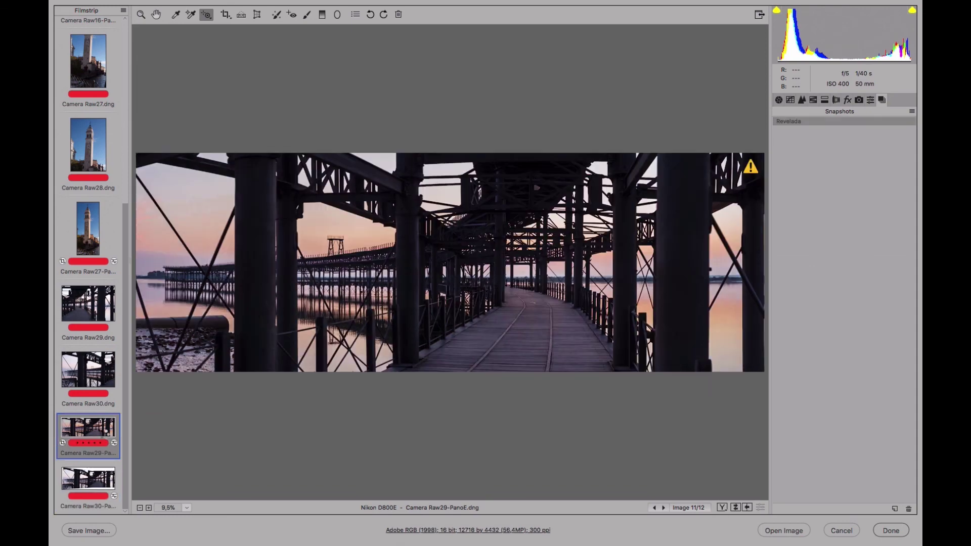
{"action": "left_click", "coordinate": [105, 478]}
{"action": "left_click", "coordinate": [102, 427]}
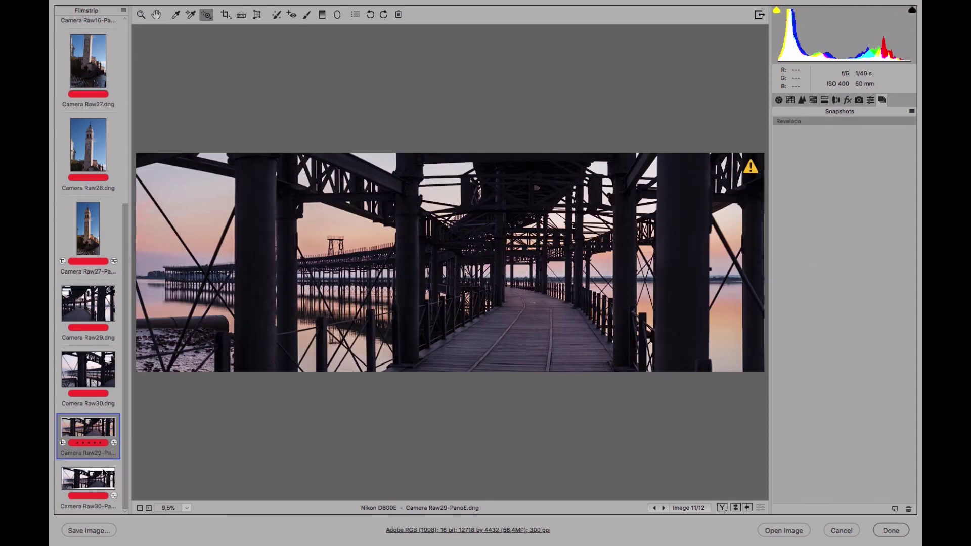
{"action": "left_click", "coordinate": [105, 473]}
{"action": "left_click", "coordinate": [104, 425]}
{"action": "left_click", "coordinate": [107, 476]}
Examine the bell tower photo Camera Raw28 and the coastal source photos Camera Raw17, 19 and 18
{"action": "left_click", "coordinate": [83, 149]}
{"action": "left_click_drag", "start_coordinate": [124, 243], "coordinate": [127, 74]}
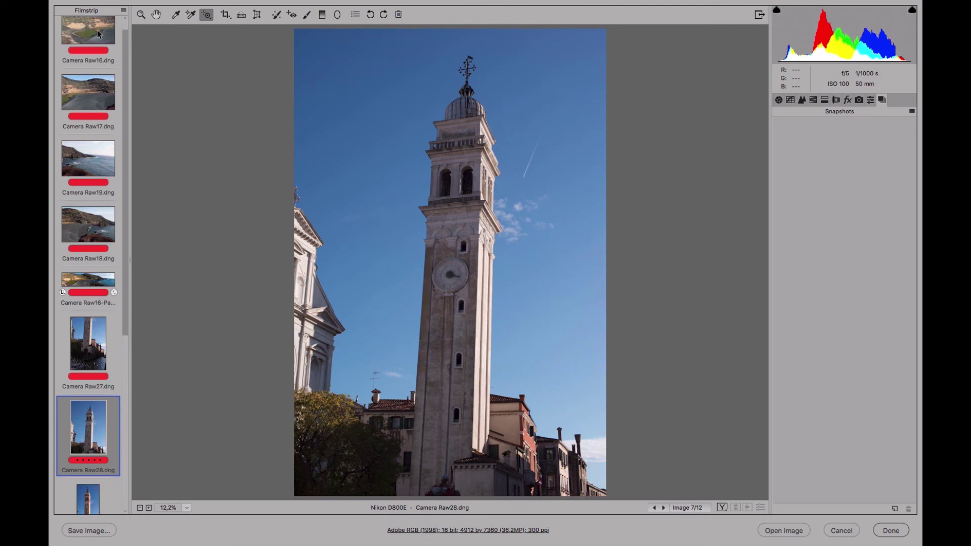
{"action": "left_click", "coordinate": [101, 84]}
{"action": "left_click", "coordinate": [92, 194]}
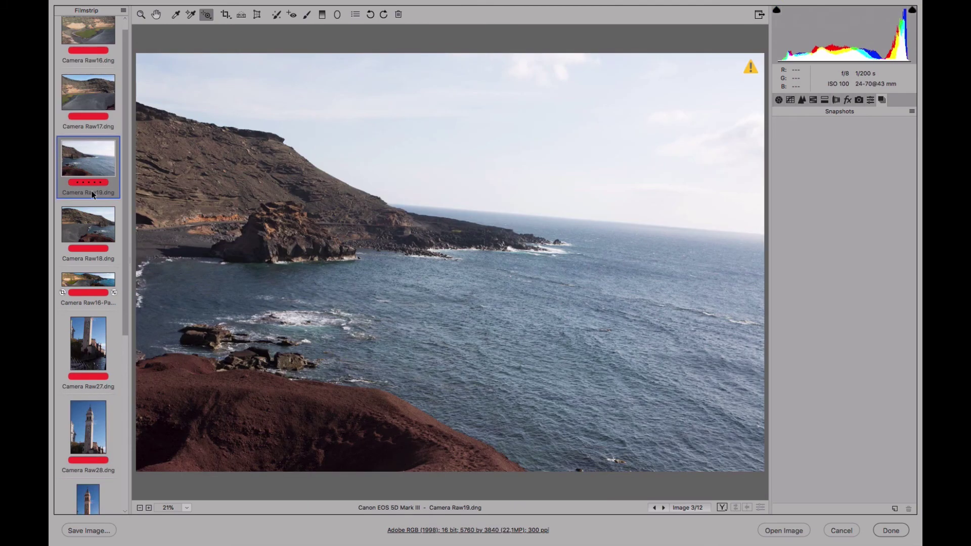
{"action": "left_click", "coordinate": [94, 227]}
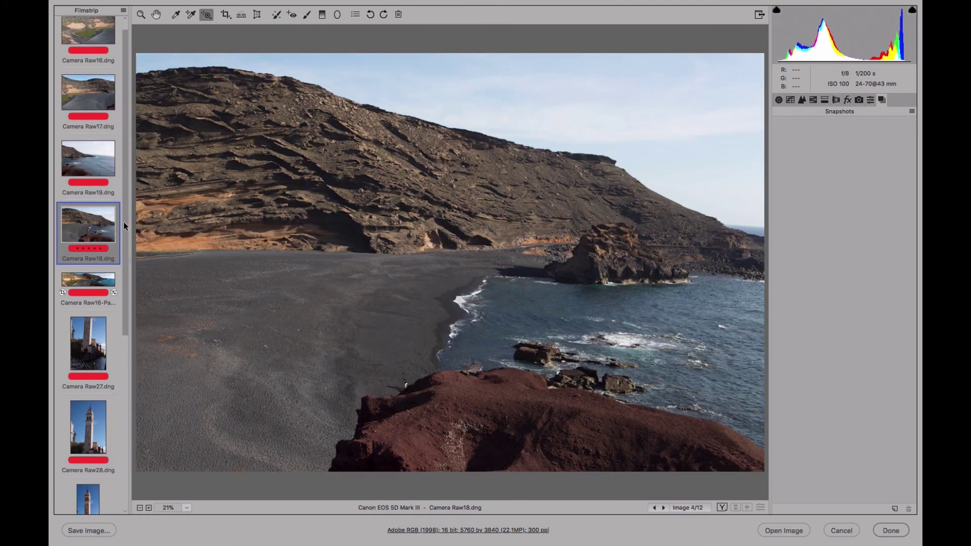
{"action": "scroll", "coordinate": [126, 171], "scroll_direction": "up", "scroll_amount": 2}
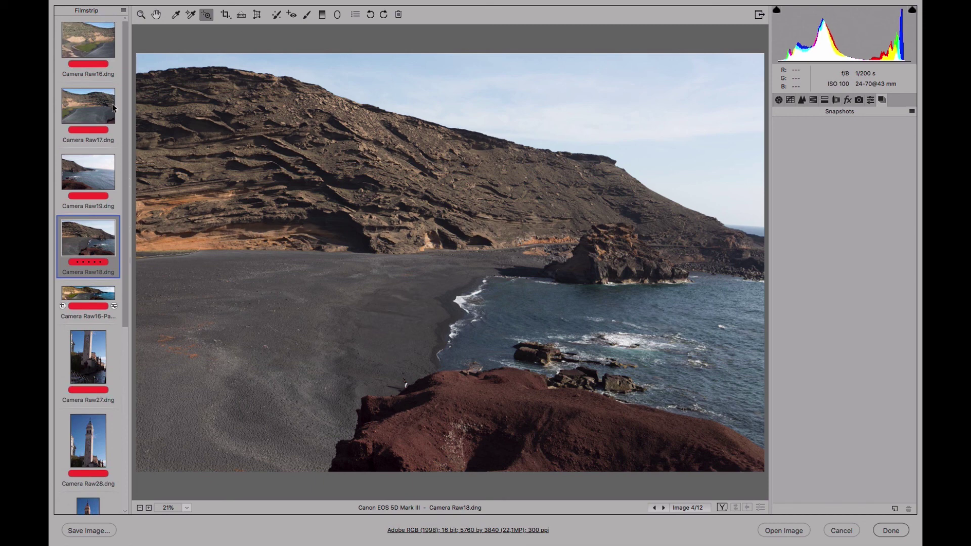